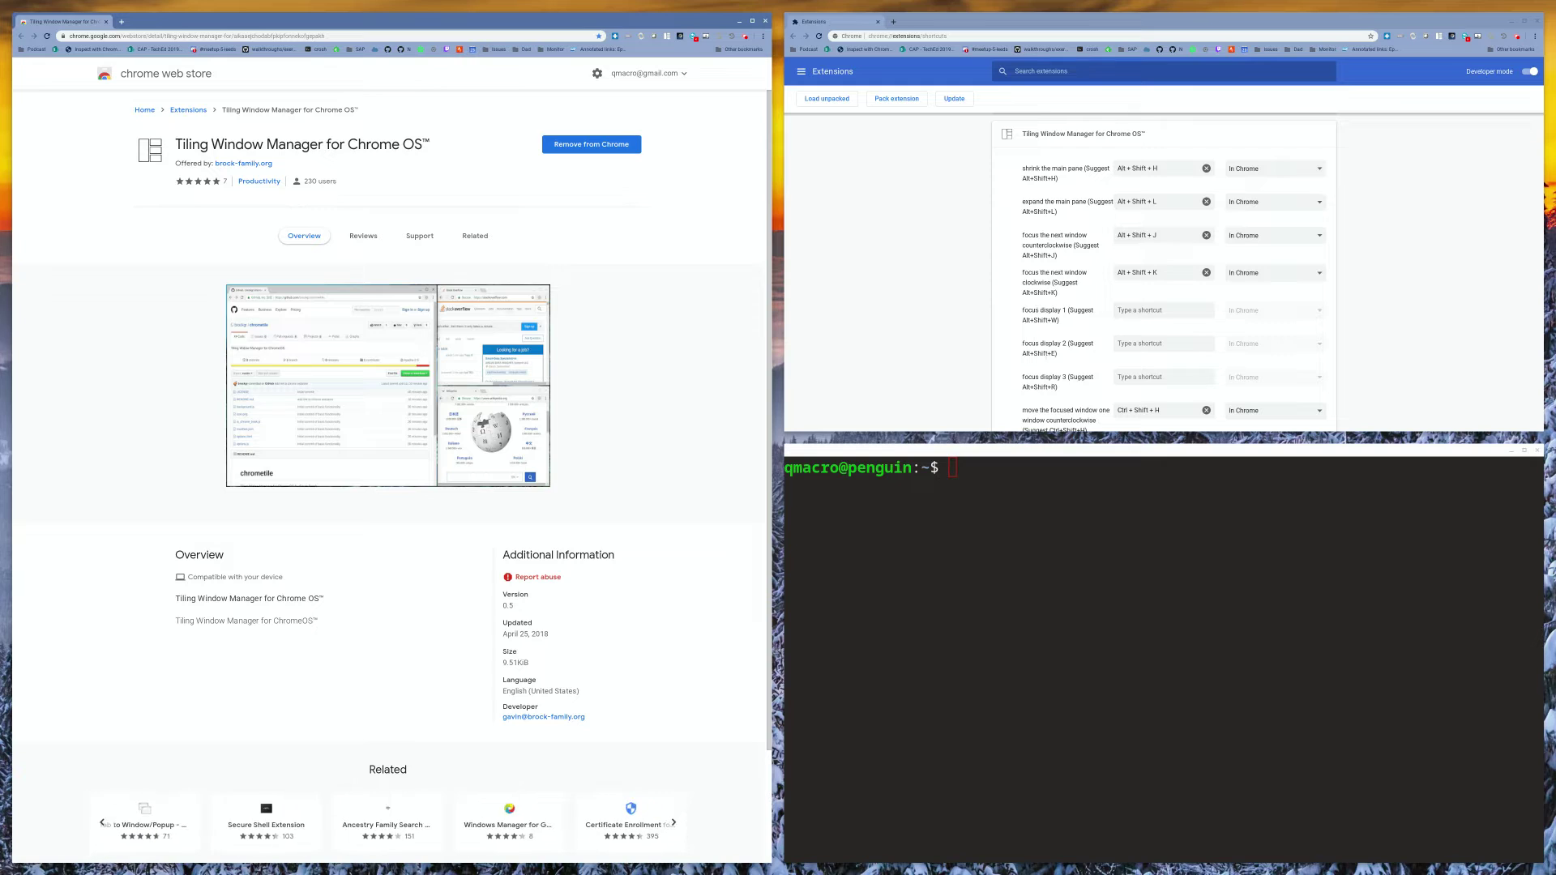
# - Focus the shortcuts page, cycle through the tiling layouts back to the original, and page related extensions
pyautogui.click(930, 307)
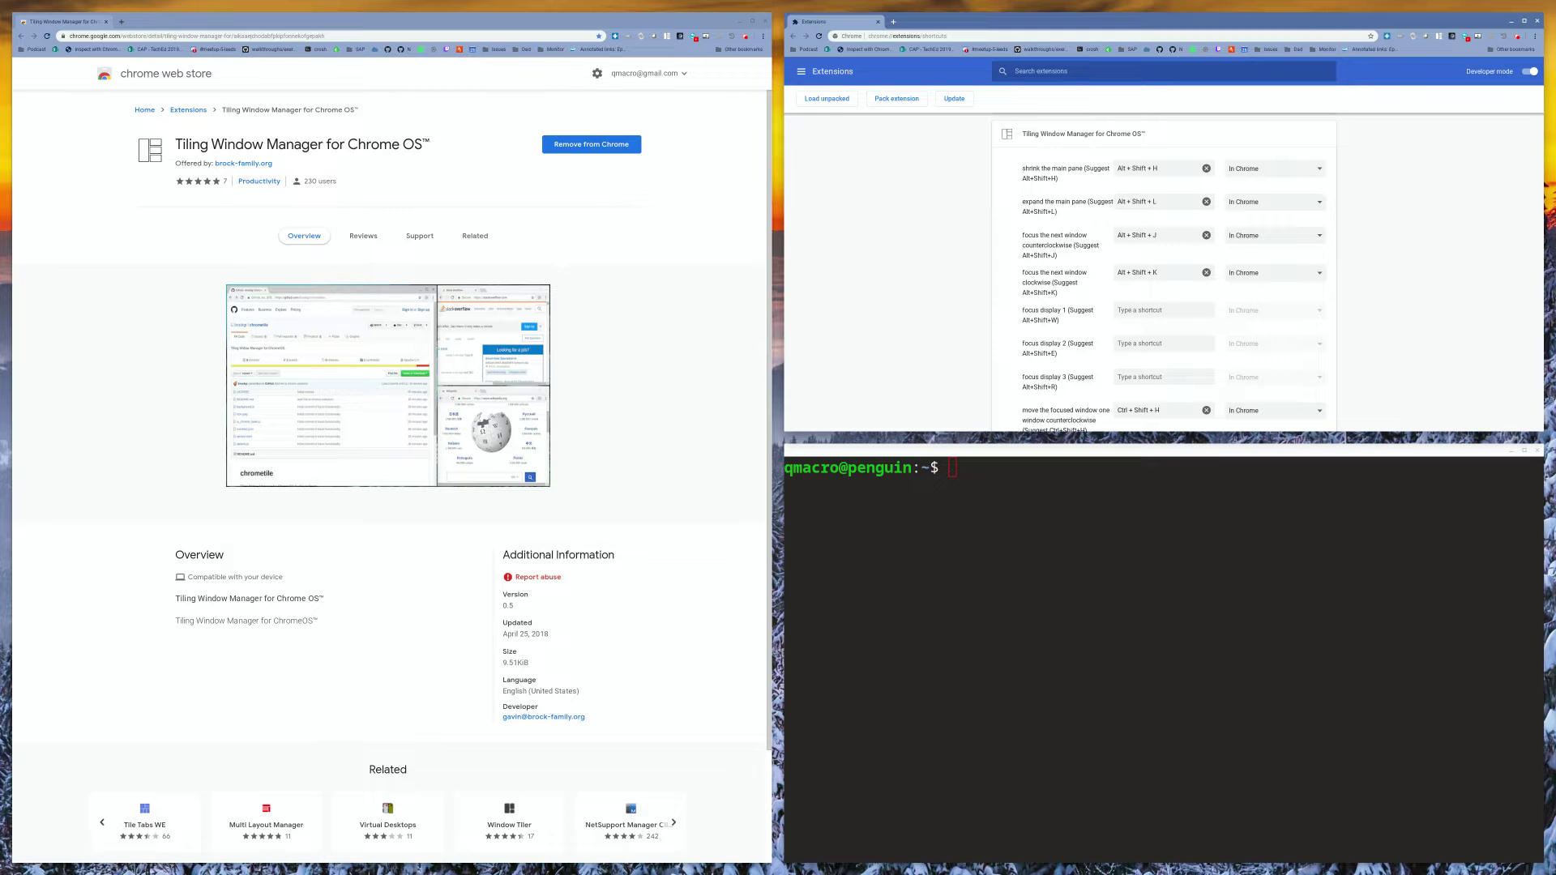
pyautogui.hotkey('alt', 'shift', 'space')
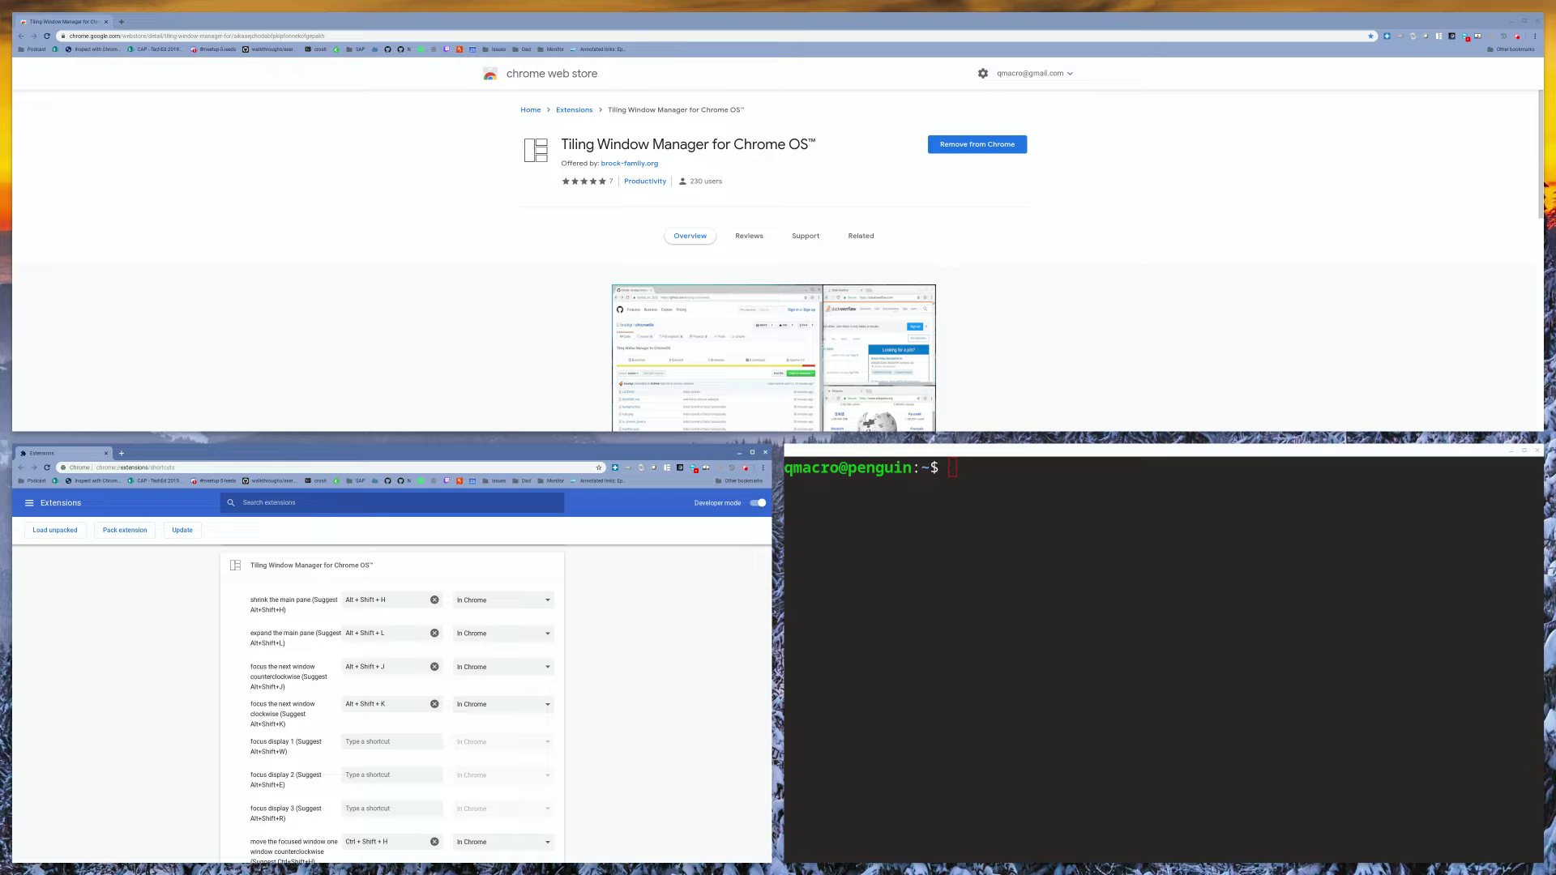
pyautogui.hotkey('alt', 'shift', 'space')
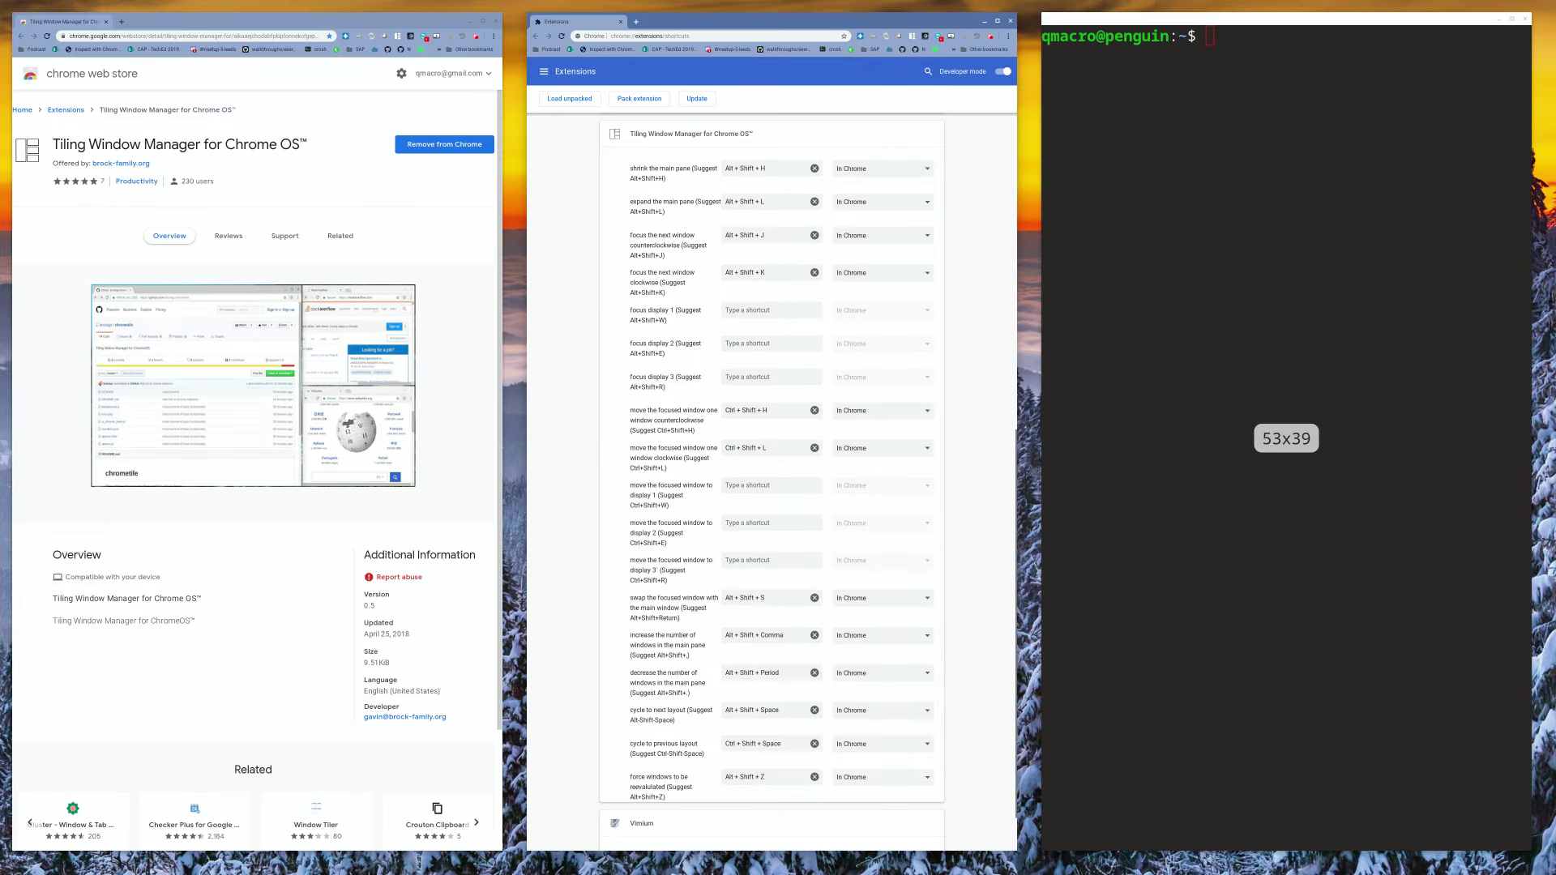
pyautogui.hotkey('alt', 'shift', 'space')
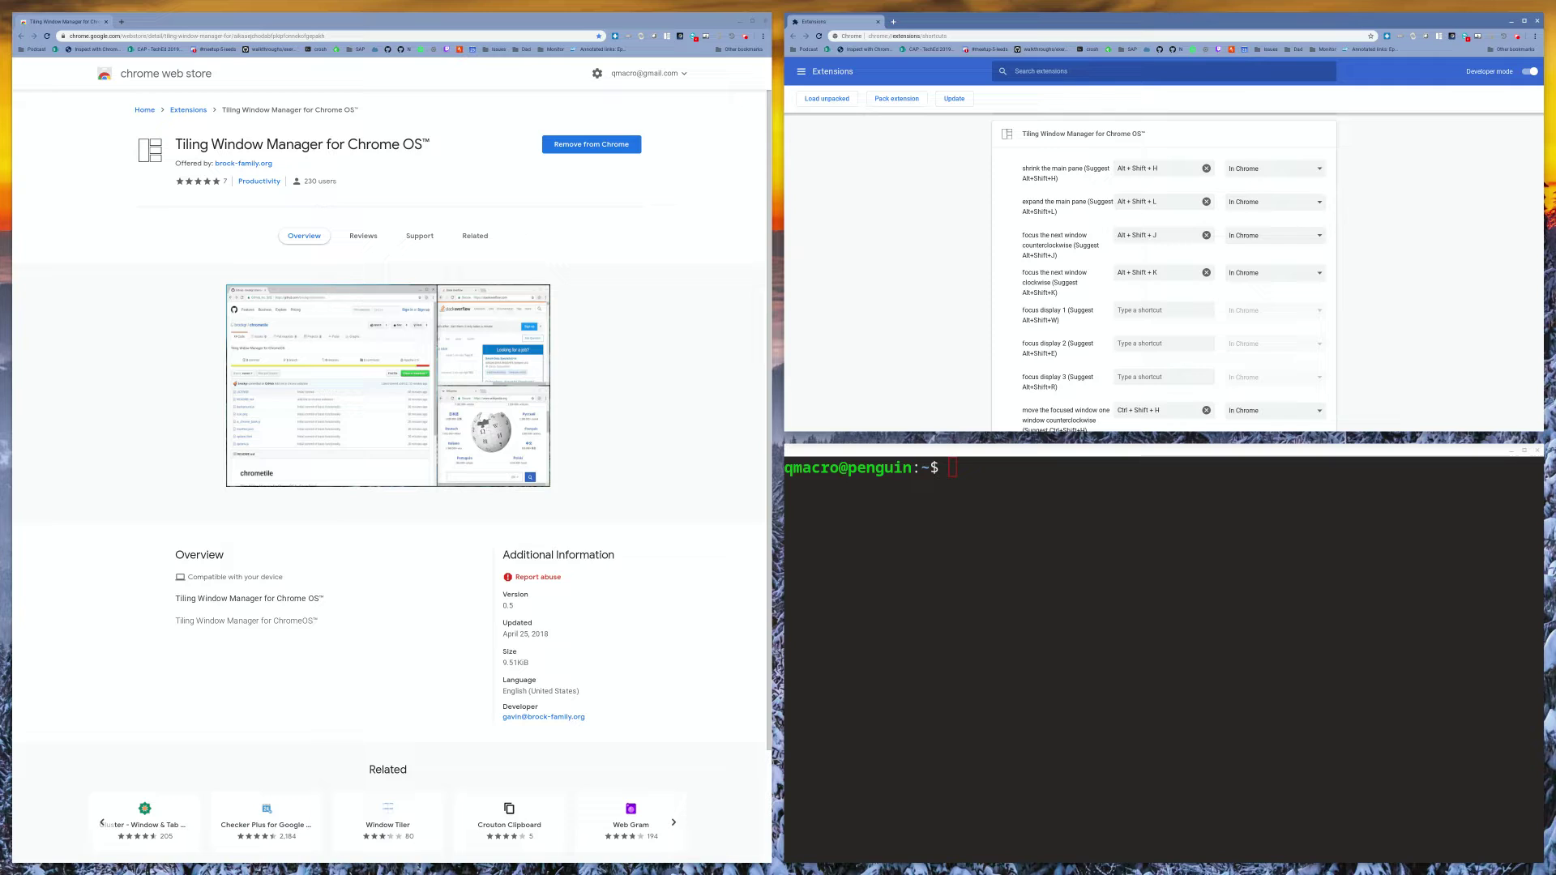
pyautogui.click(673, 822)
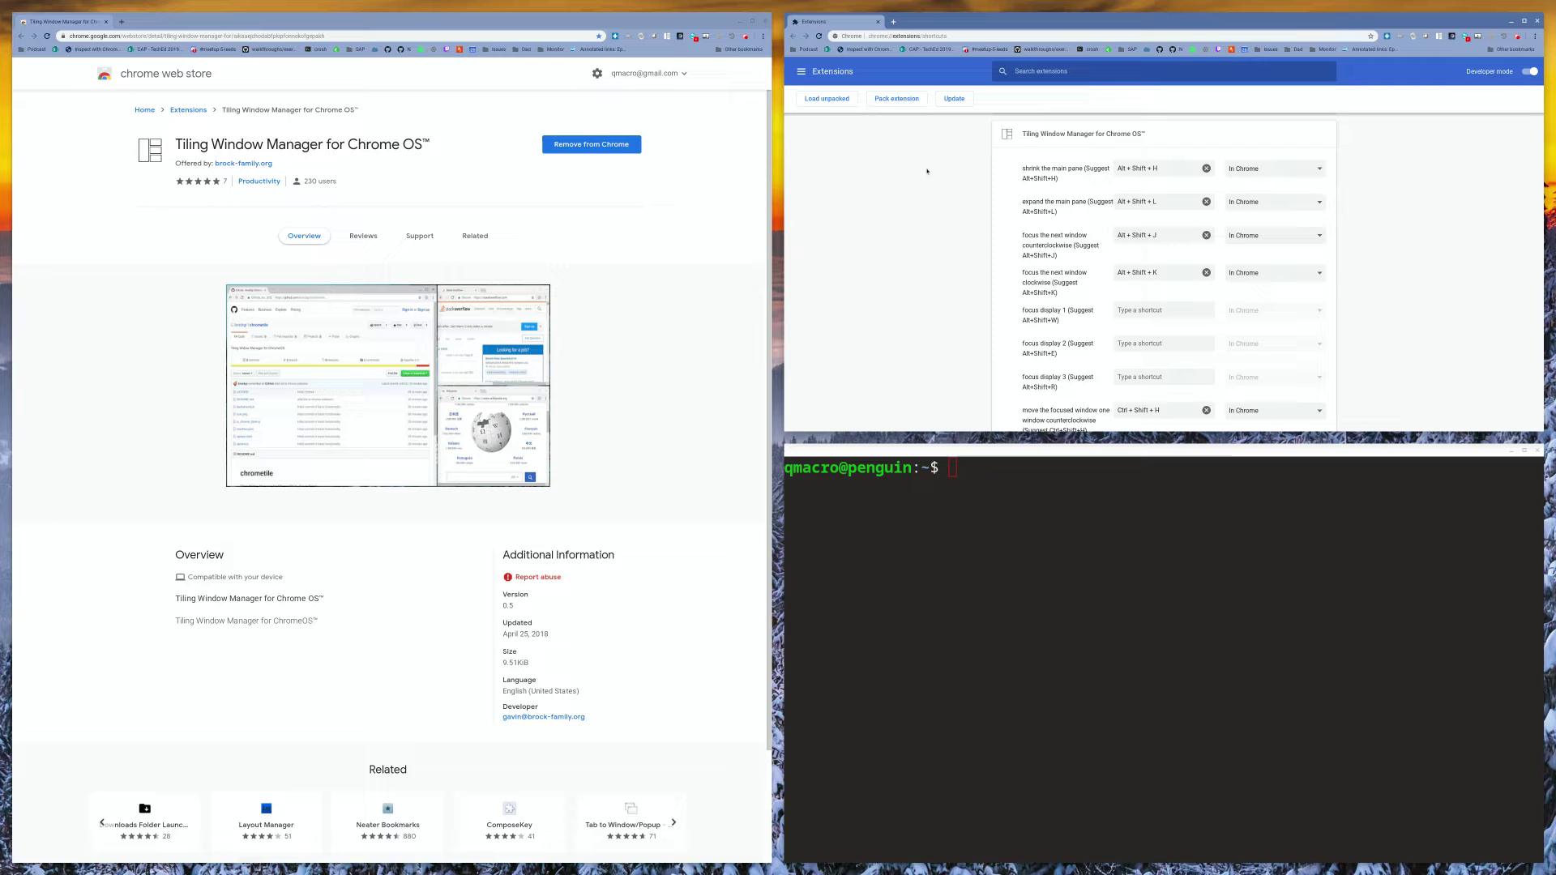
# - Move focus through the terminal to the web store and open a new browser window to tile
pyautogui.hotkey('alt', 'shift', 'k')
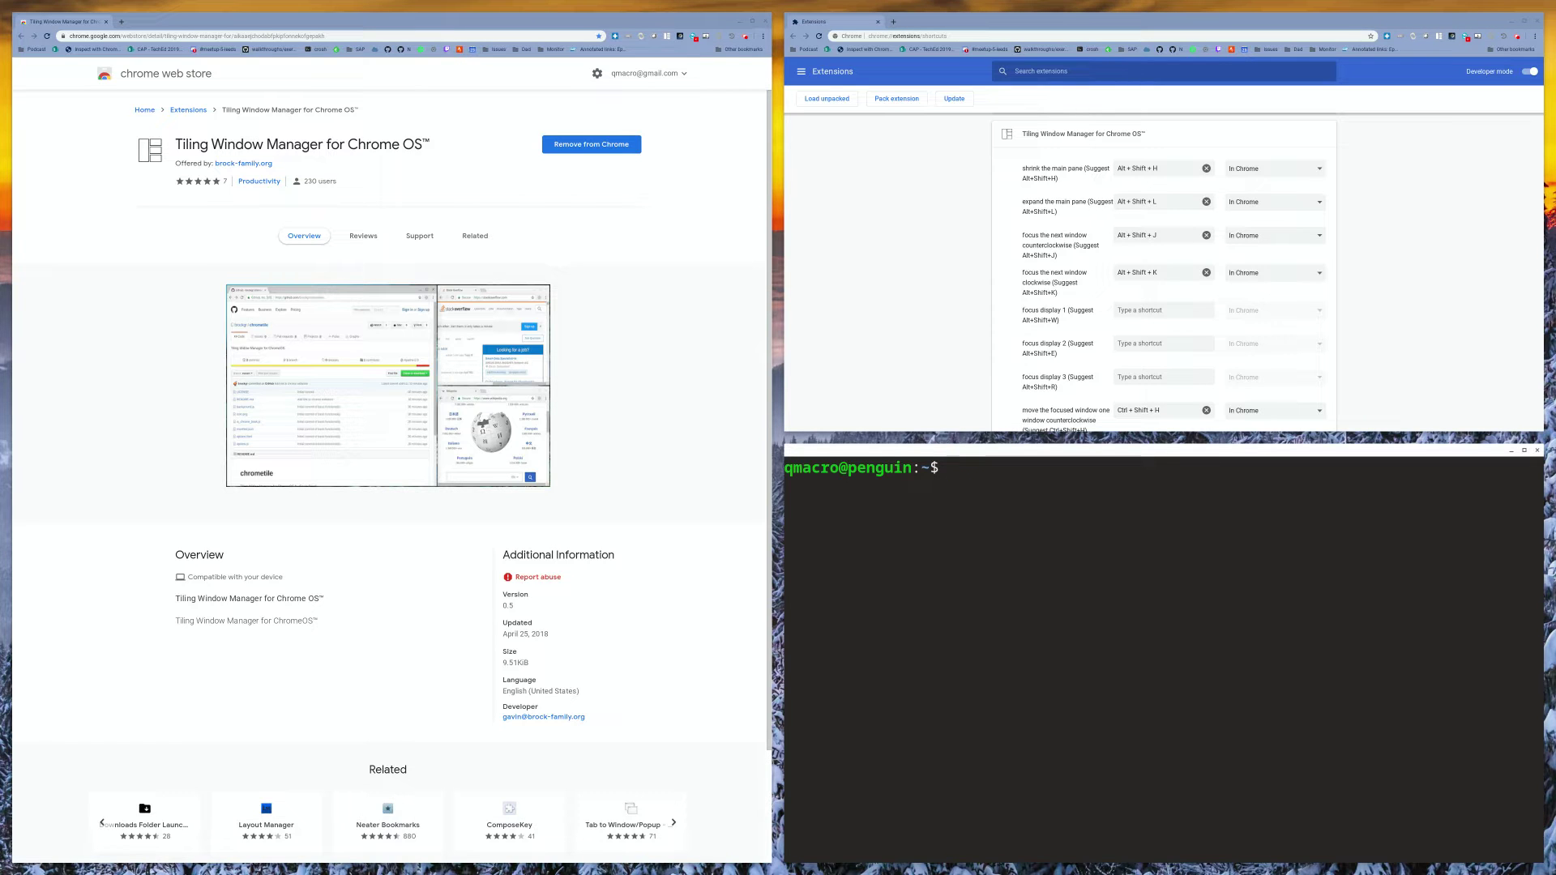
pyautogui.hotkey('alt', 'shift', 'k')
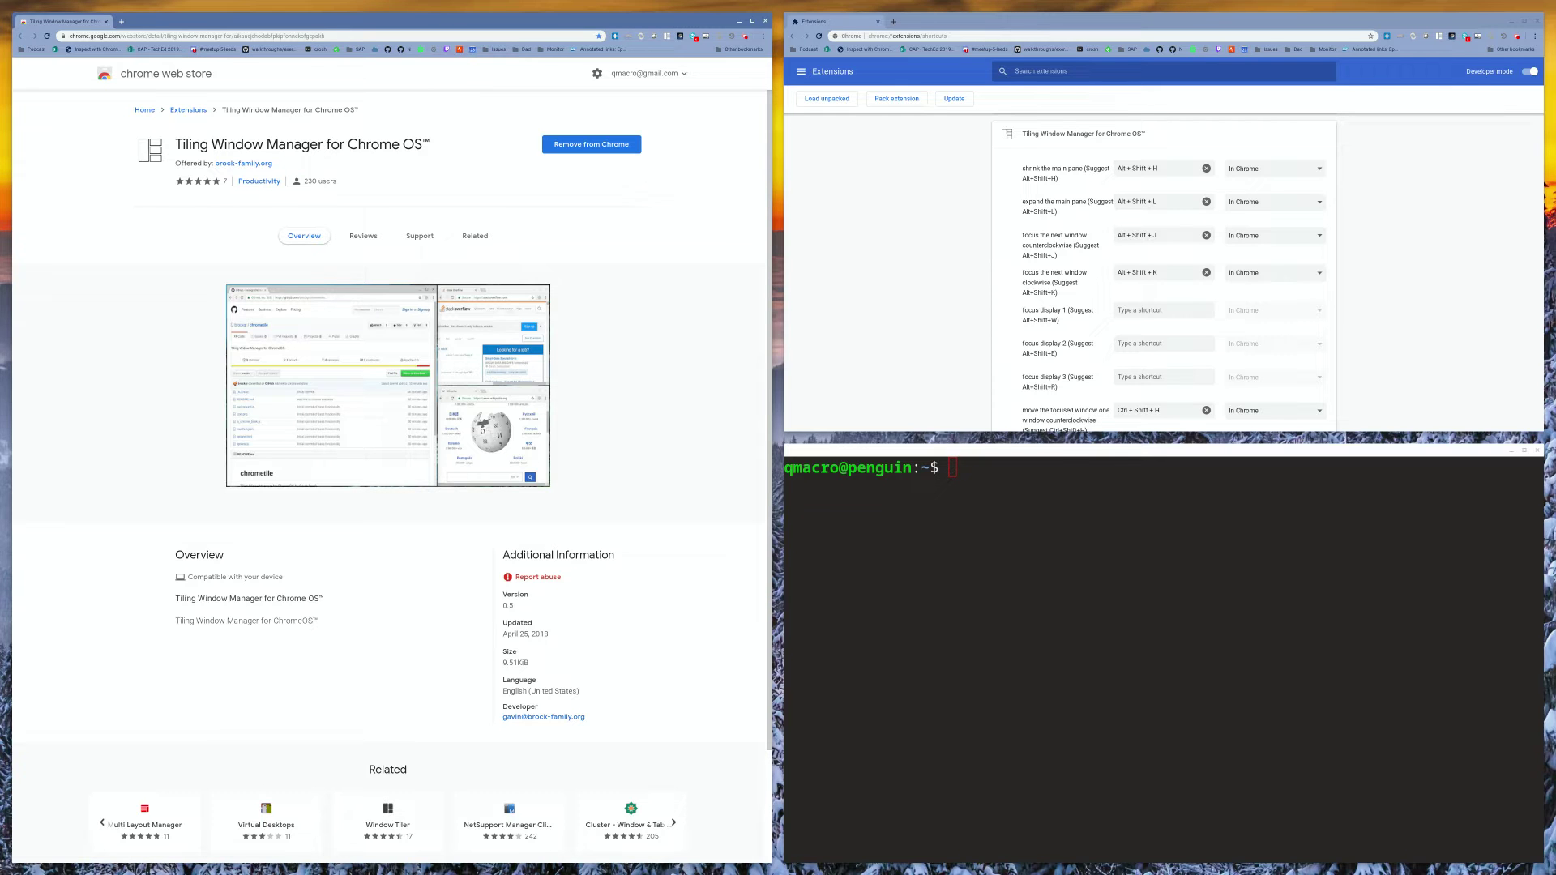
pyautogui.hotkey('ctrl', 'n')
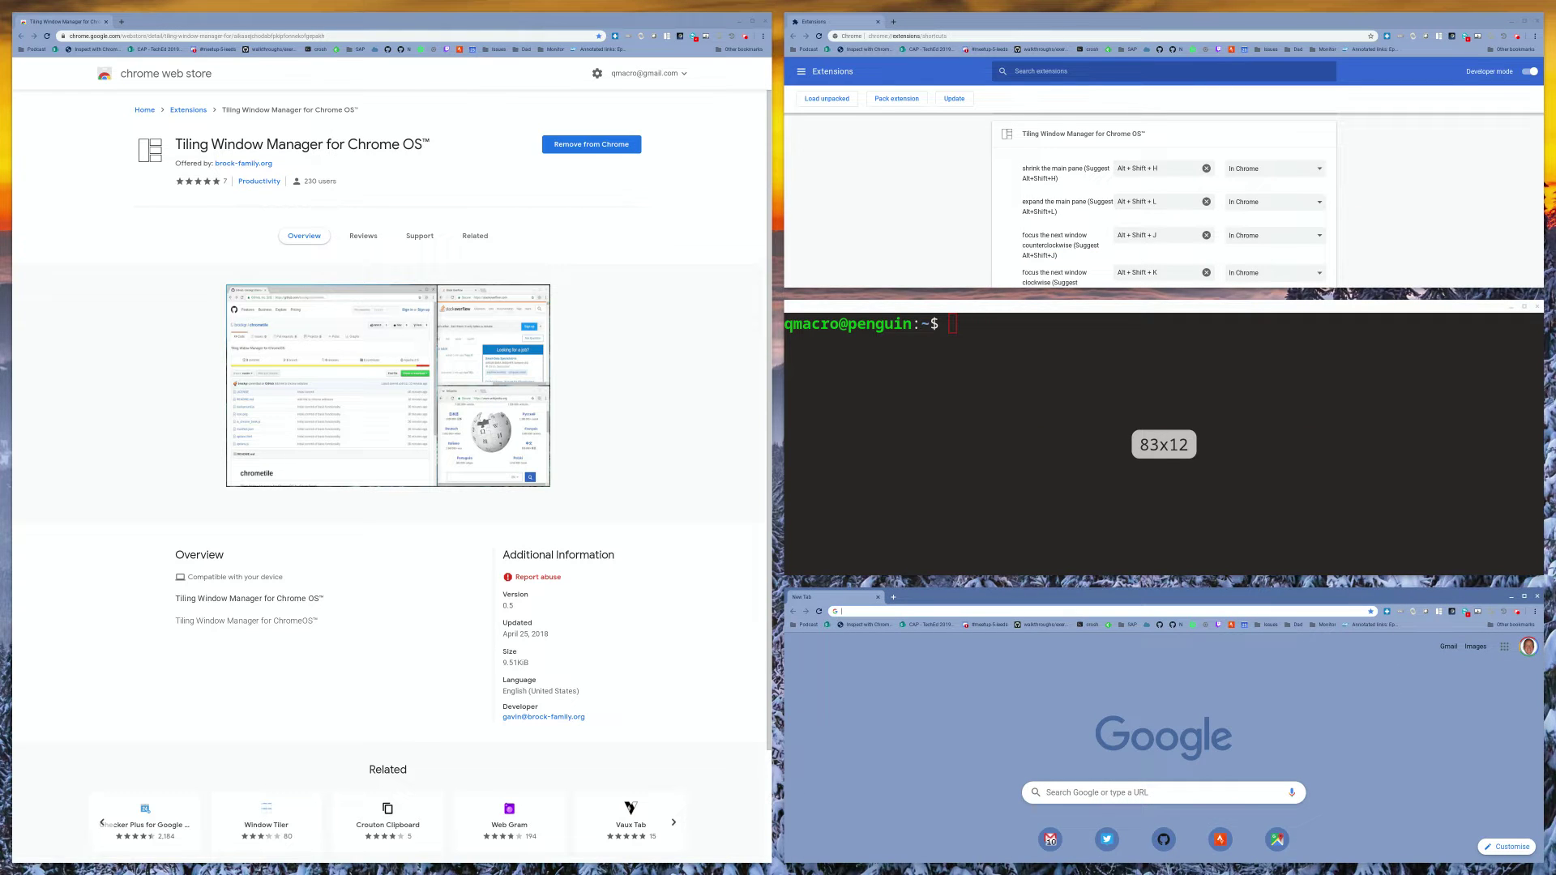
# - Switch to the wide-top layout, open and close extra New Tab windows, then focus the terminal
pyautogui.hotkey('alt', 'shift', 'space')
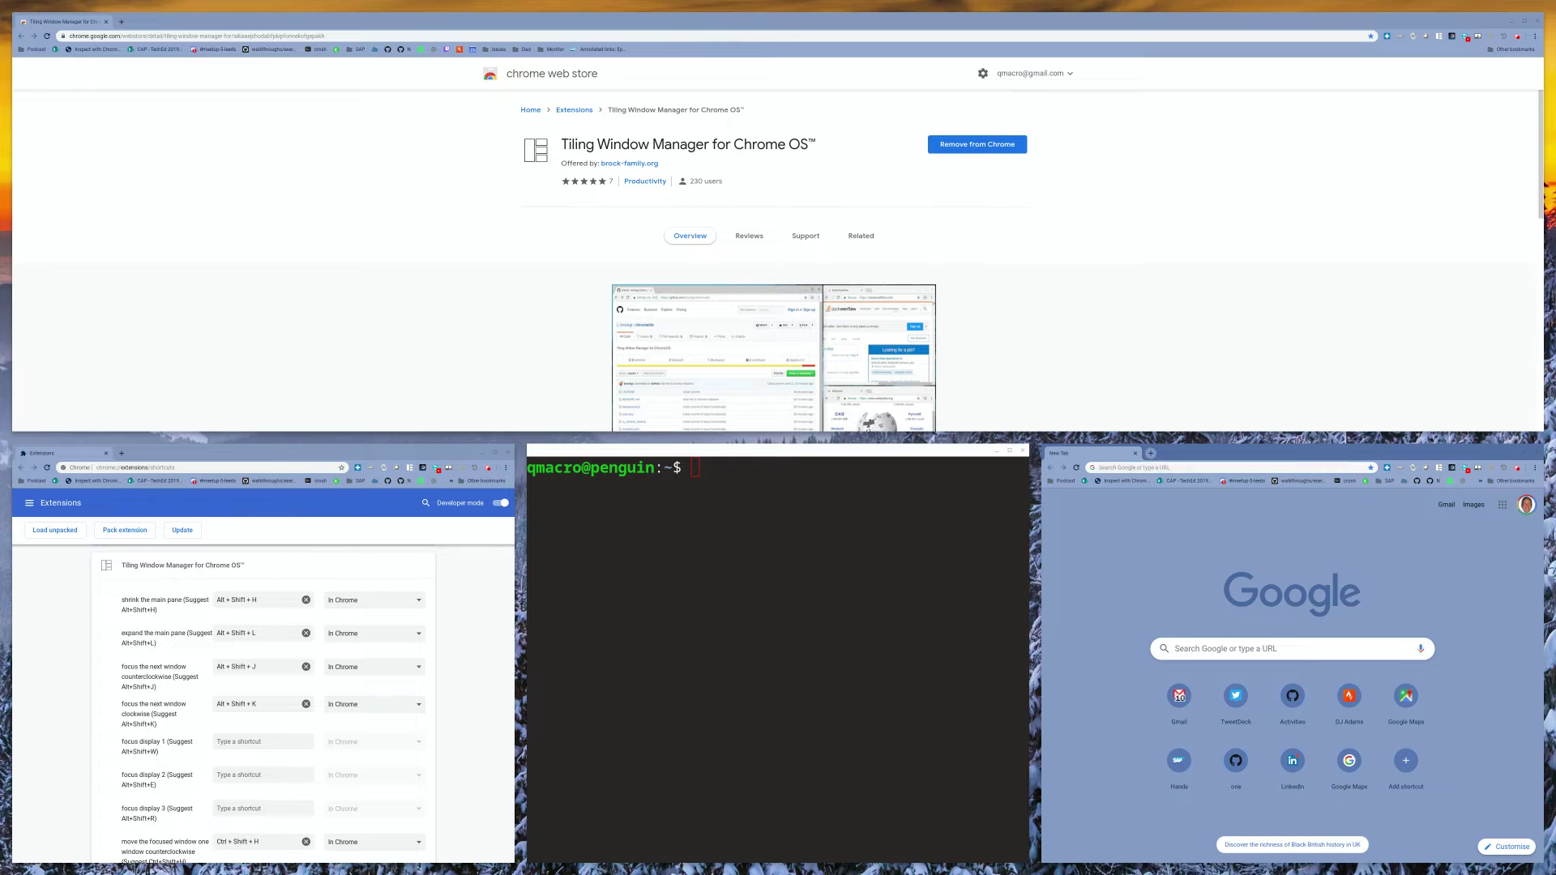
pyautogui.hotkey('ctrl', 'n')
pyautogui.hotkey('ctrl', 'n')
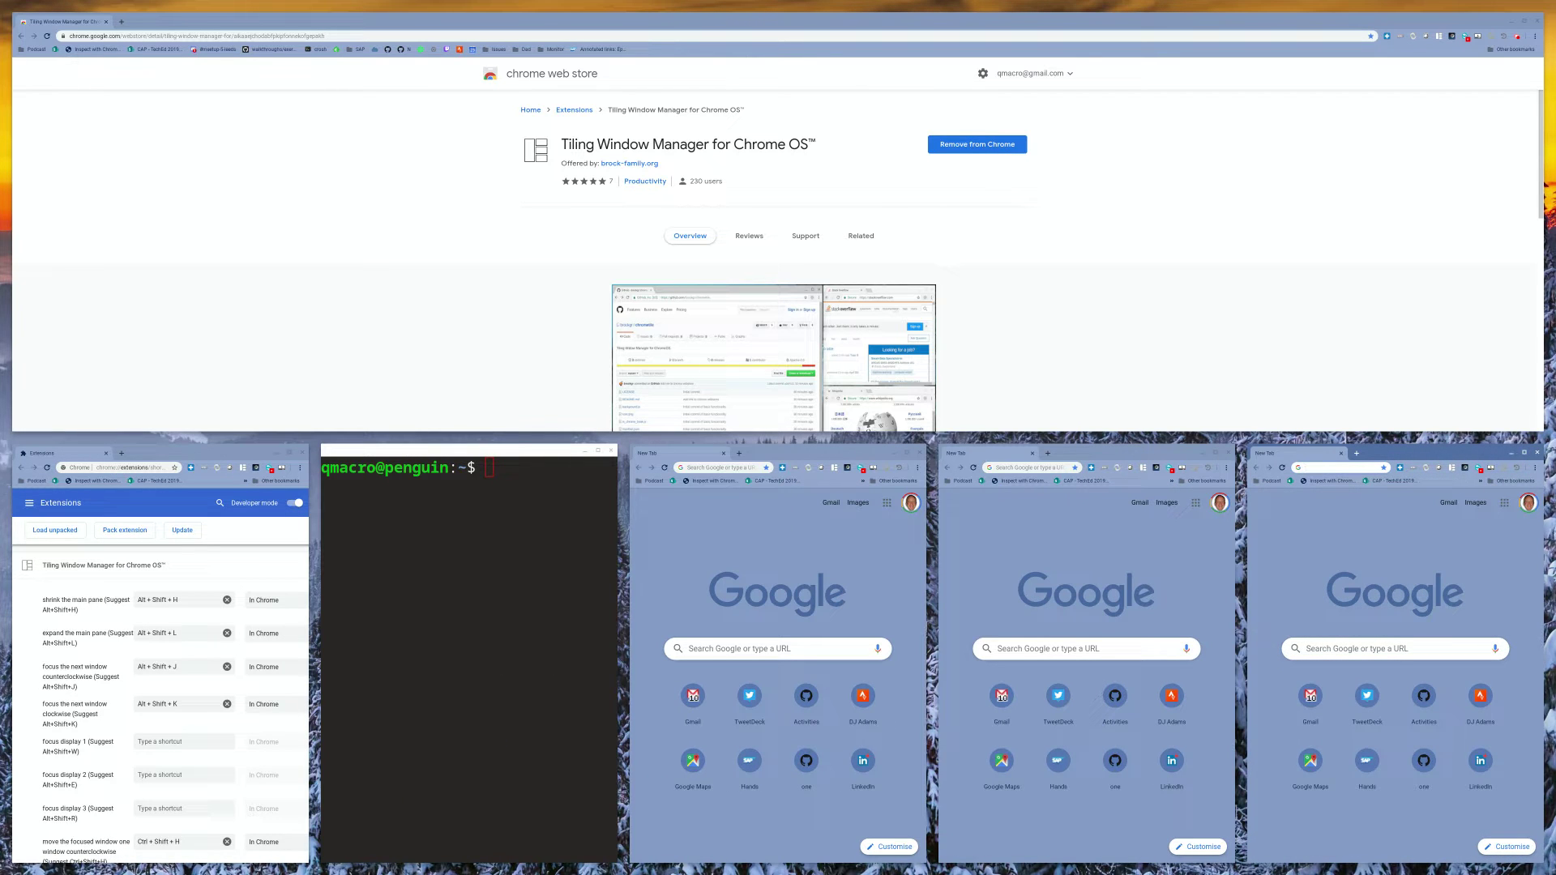
pyautogui.hotkey('ctrl', 'w')
pyautogui.hotkey('ctrl', 'w')
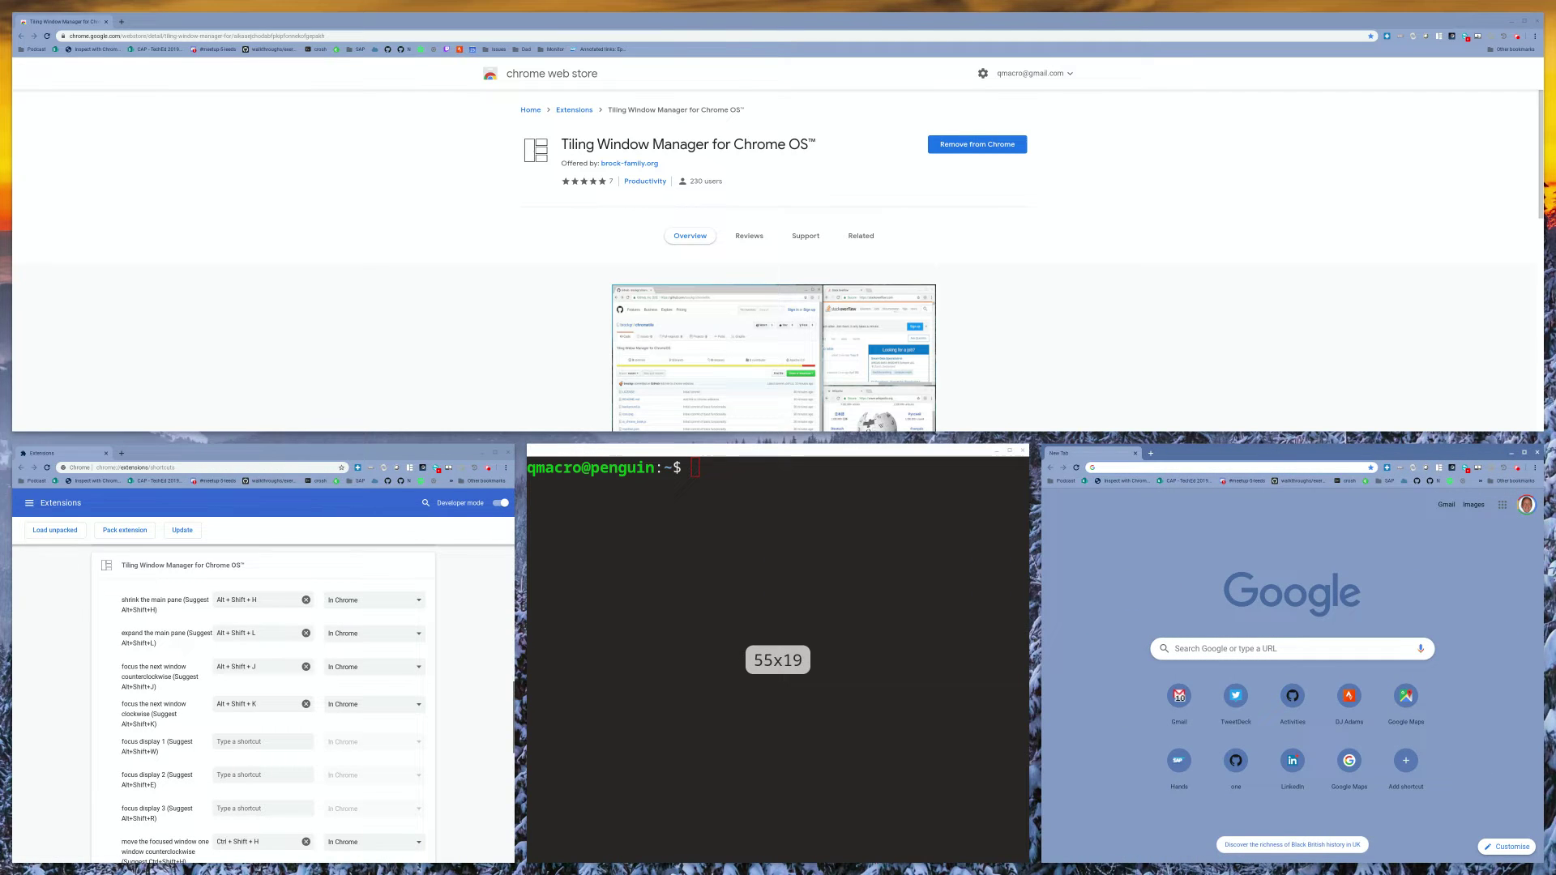
pyautogui.hotkey('alt', 'shift', 'space')
pyautogui.hotkey('alt', 'shift', 'space')
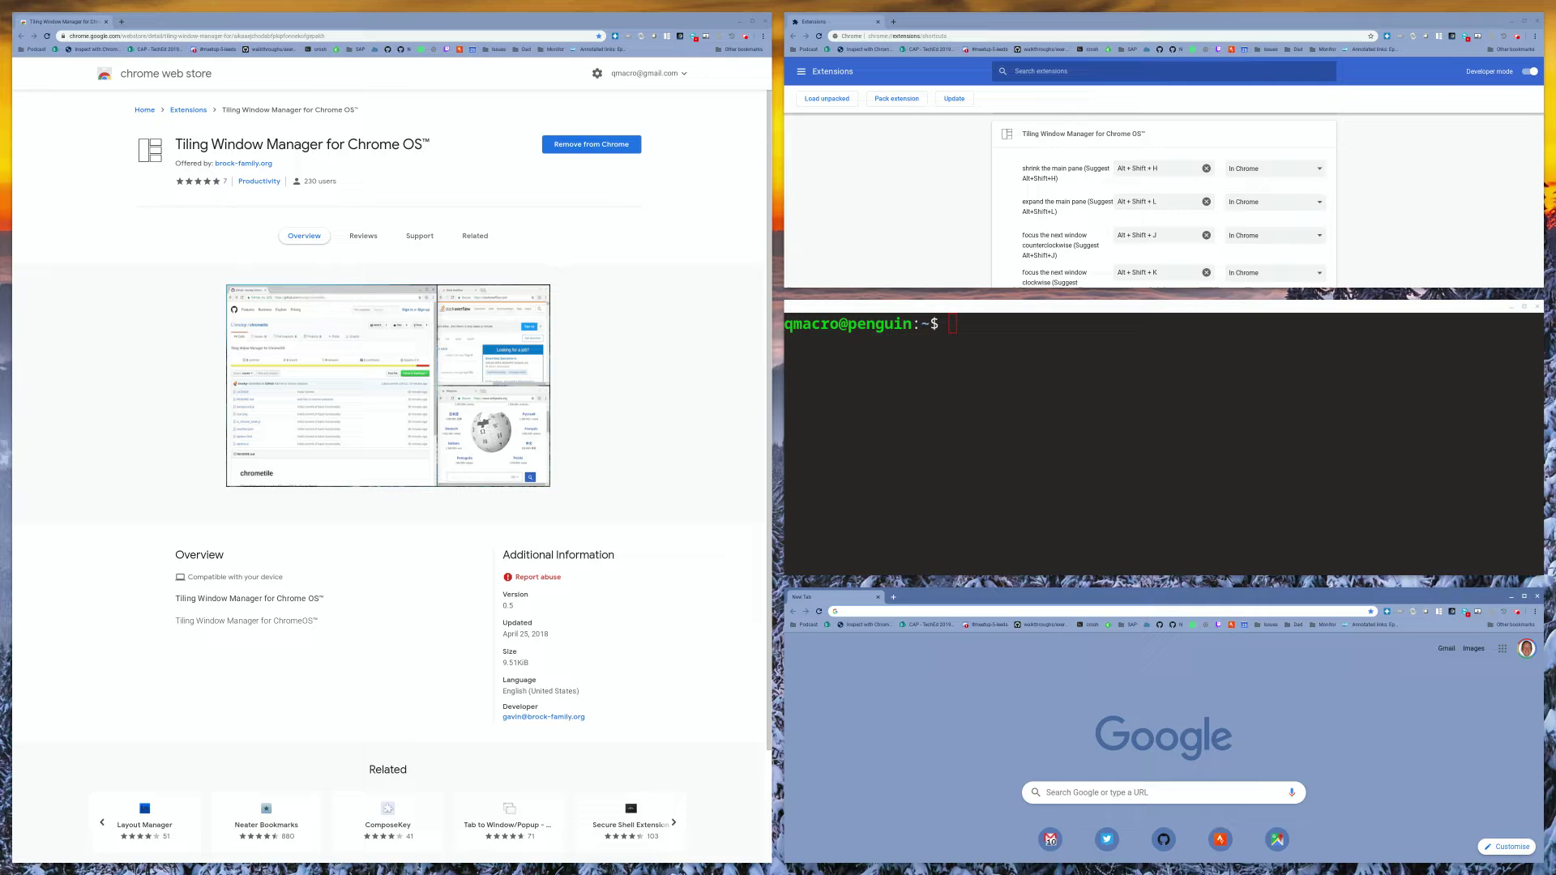
pyautogui.hotkey('alt', 'shift', 'j')
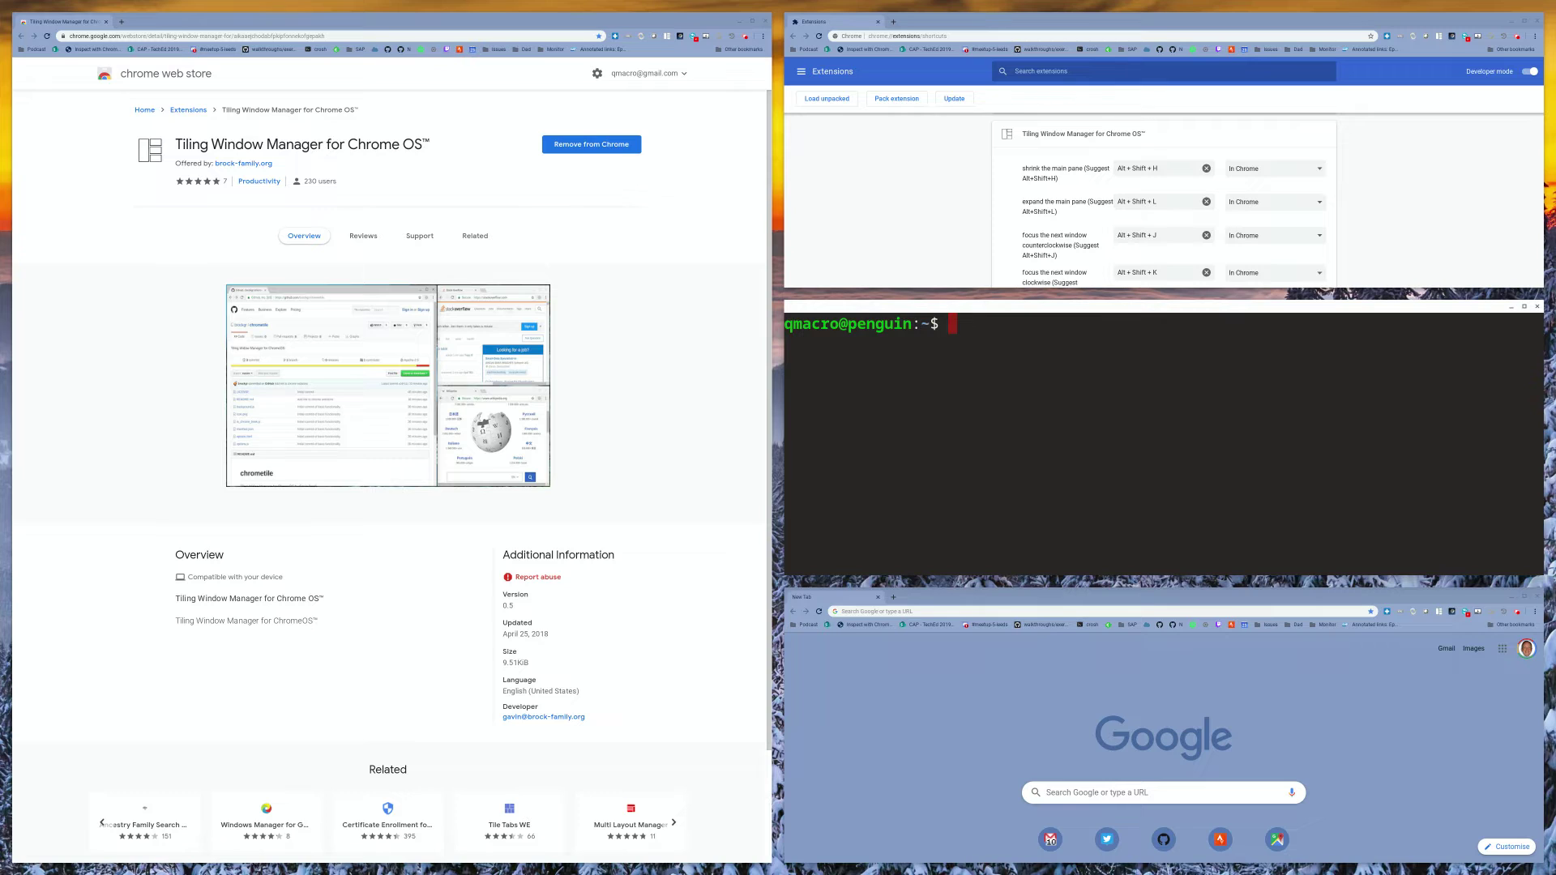
# - Swap the terminal into the main pane and close the Extensions shortcuts window
pyautogui.hotkey('alt', 'shift', 'Return')
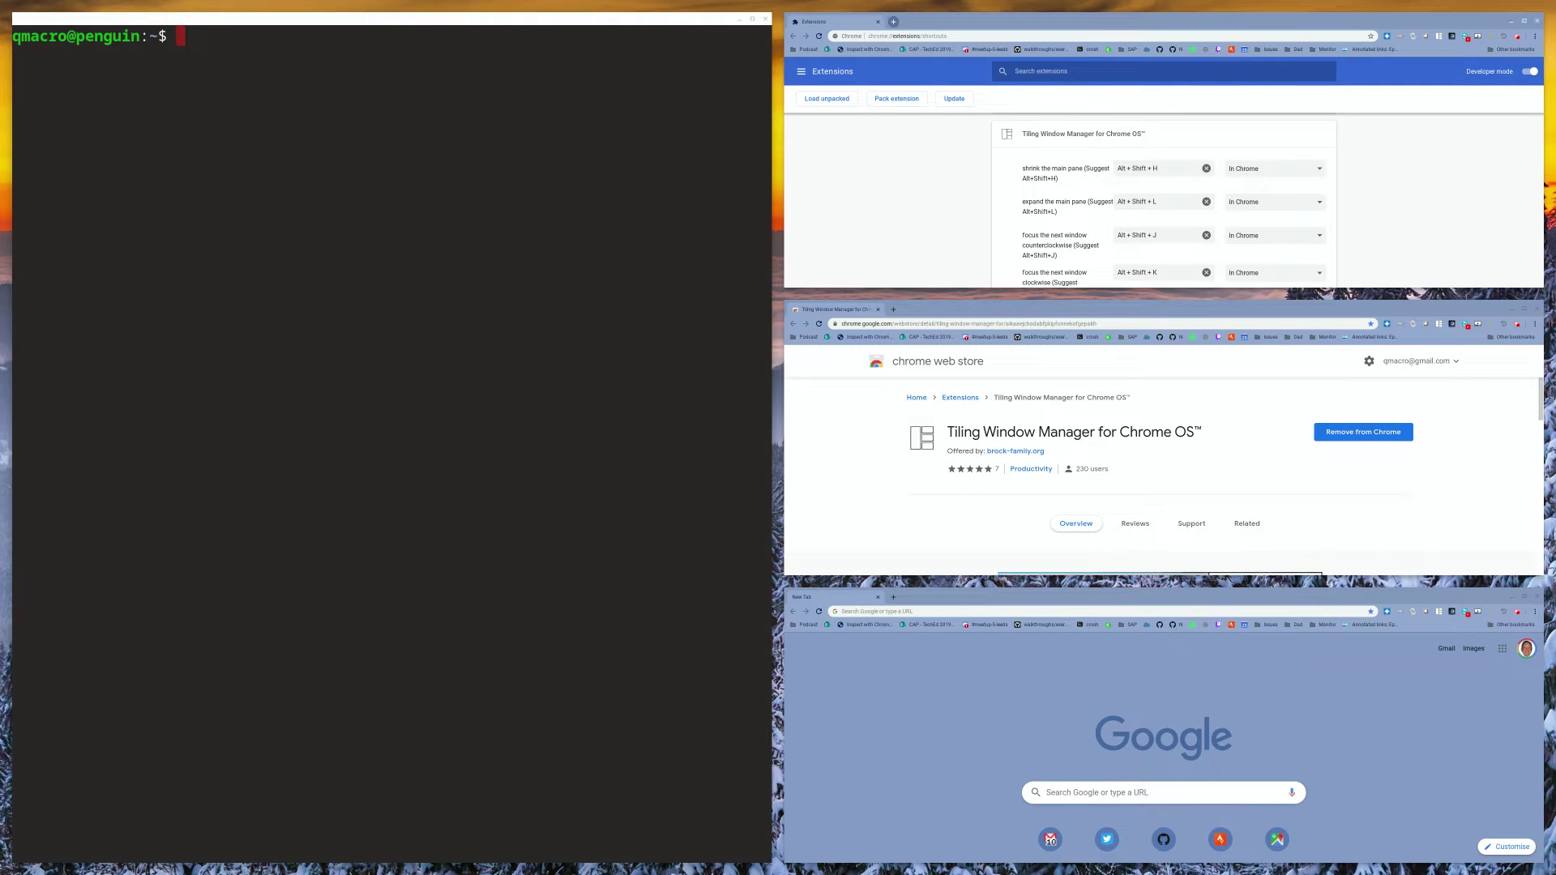
pyautogui.hotkey('alt', 'shift', 'k')
pyautogui.hotkey('ctrl', 'w')
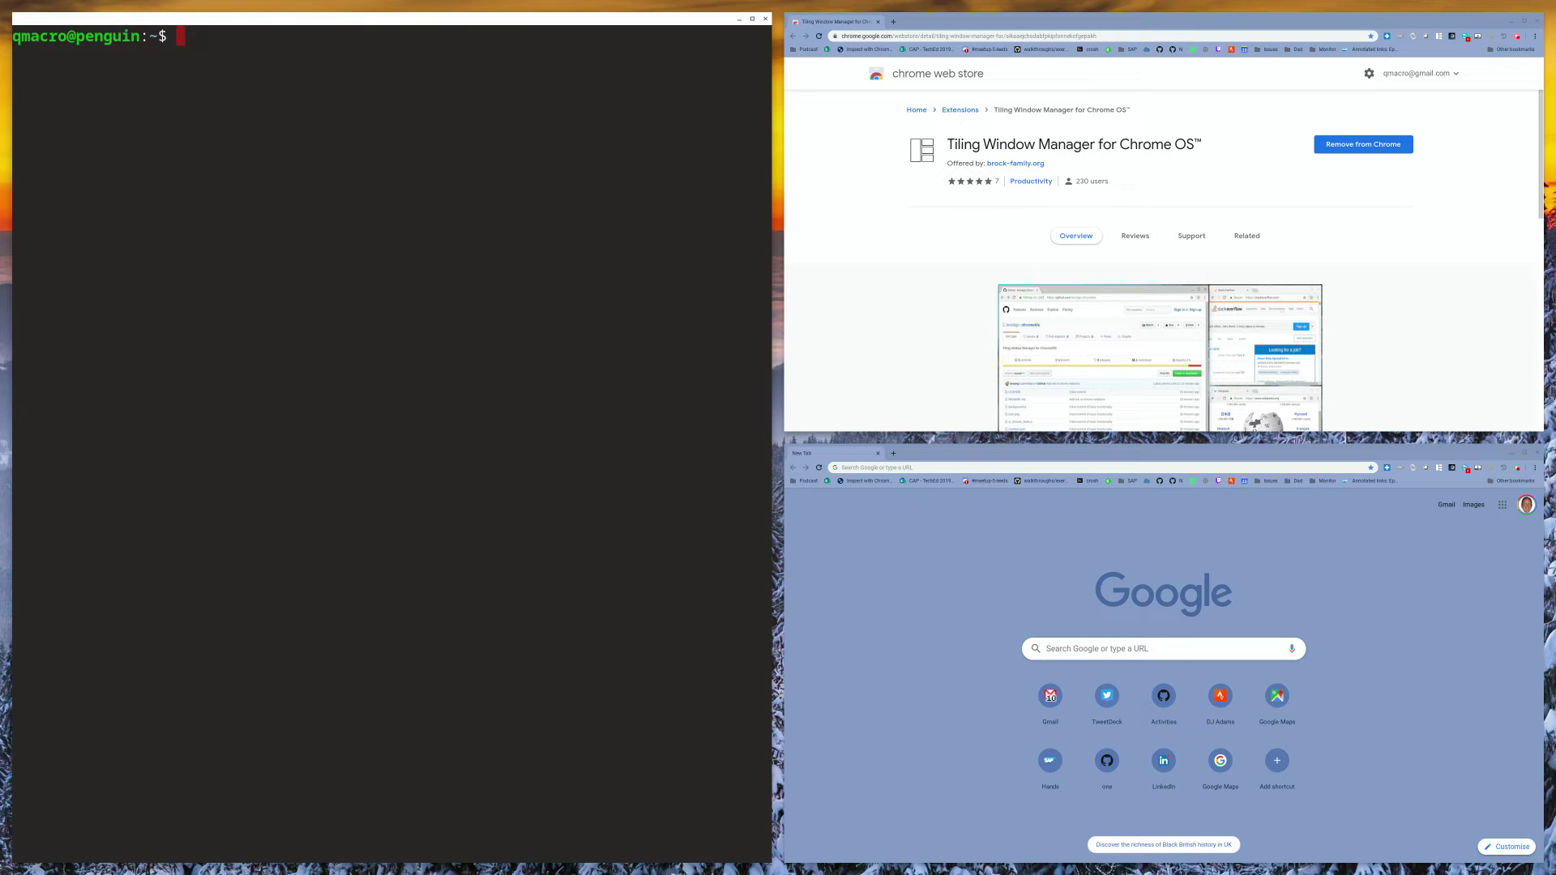
pyautogui.hotkey('alt', 'shift', 'Left')
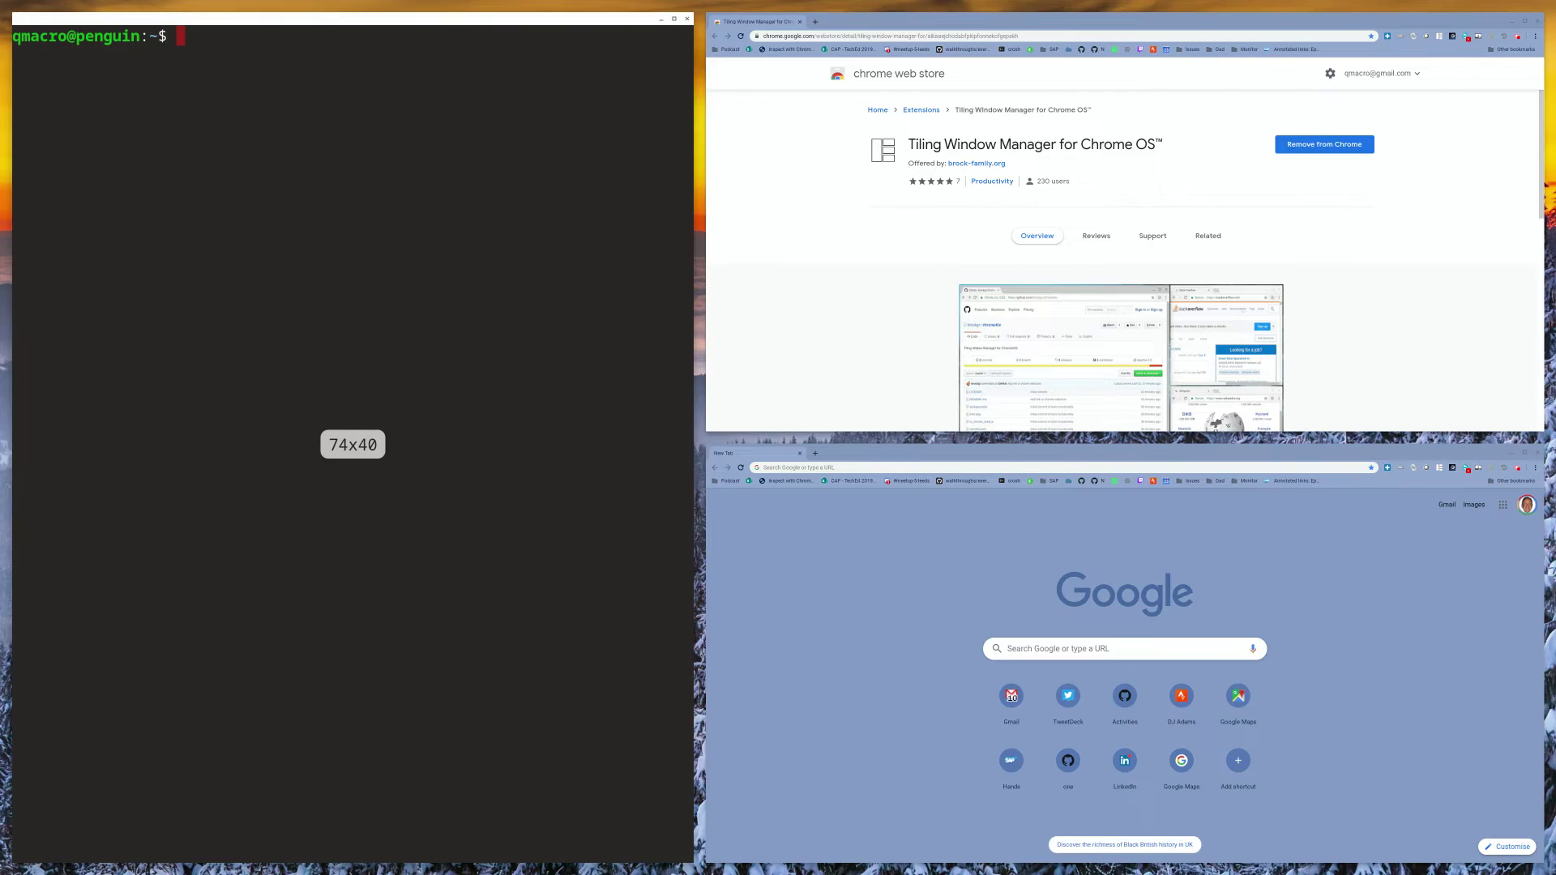
pyautogui.hotkey('alt', 'shift', 'Left')
pyautogui.hotkey('alt', 'shift', 'Right')
pyautogui.hotkey('alt', 'shift', 'Right')
pyautogui.hotkey('alt', 'shift', 'Right')
pyautogui.hotkey('alt', 'shift', 'Right')
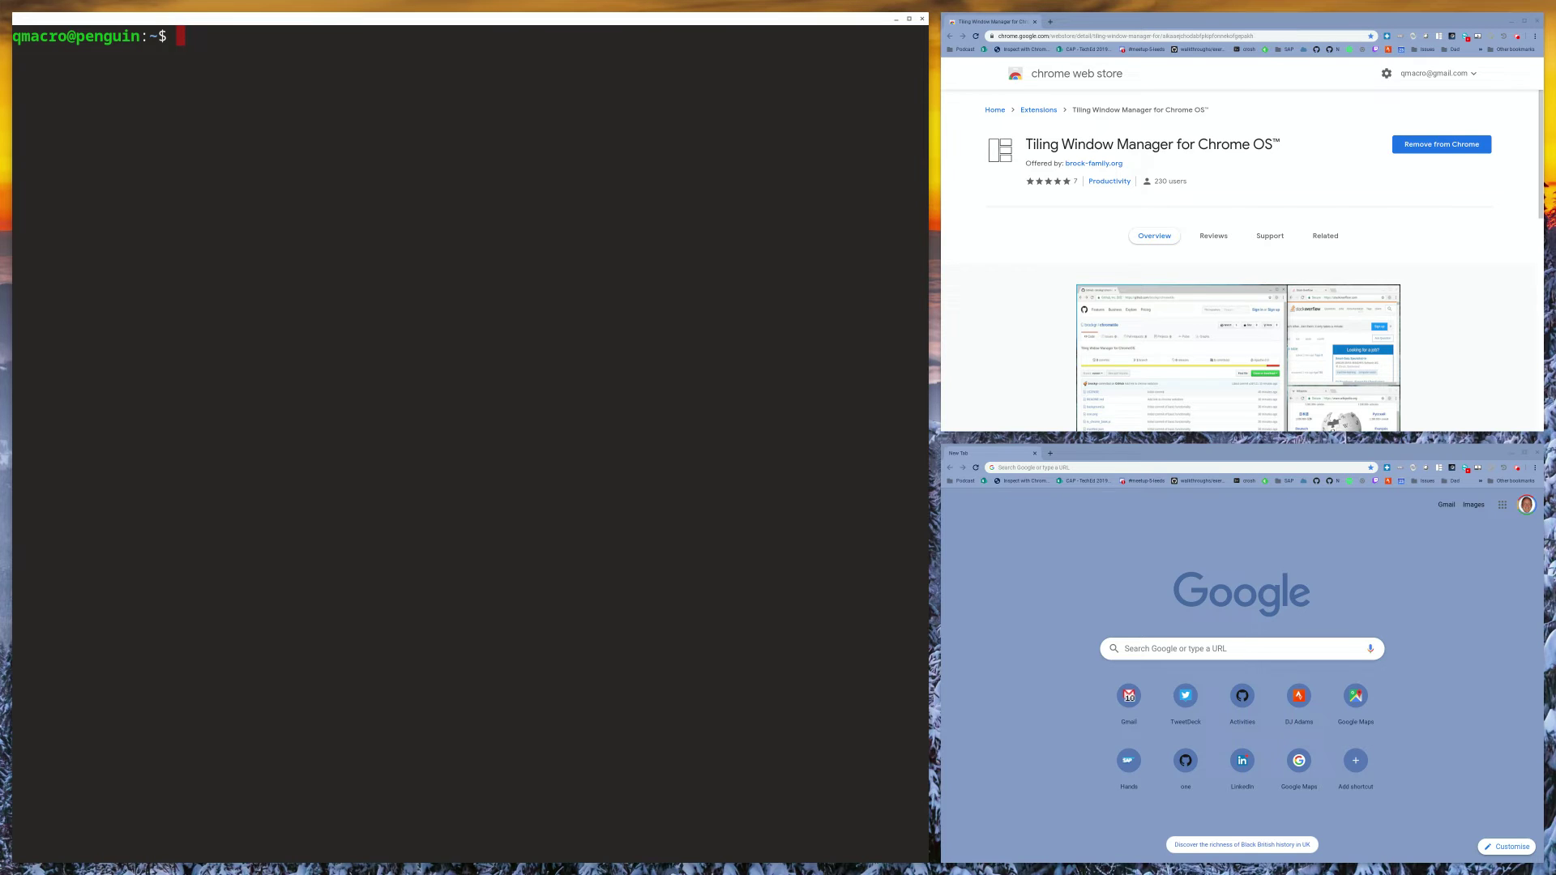
pyautogui.hotkey('alt', 'shift', 'Left')
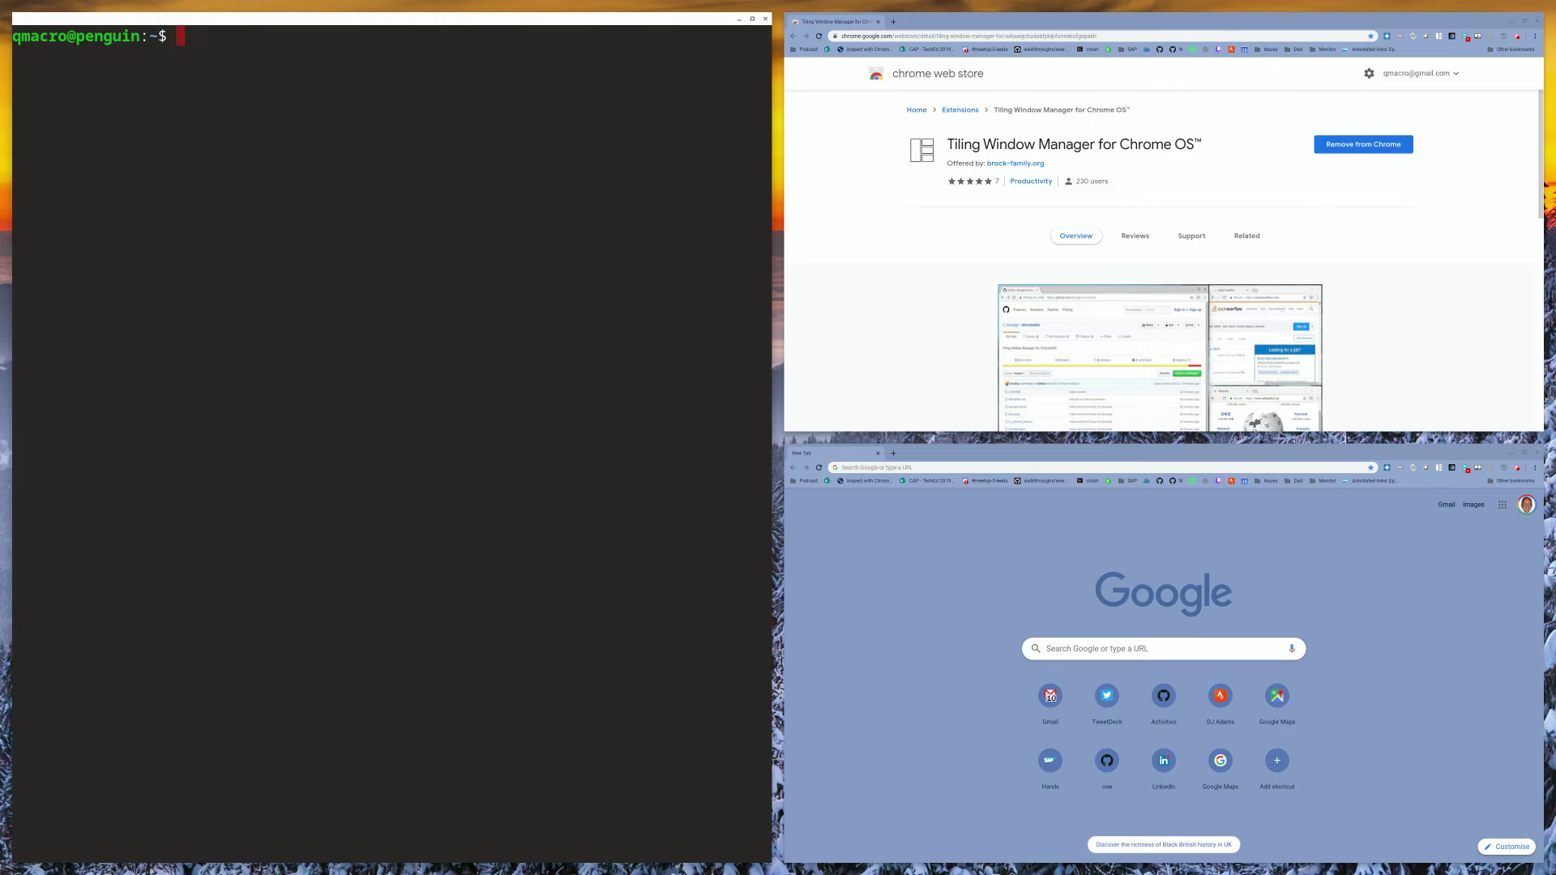
# - Open the tiling extension's options page from the web store window and re-tile it into the main pane
pyautogui.click(857, 226)
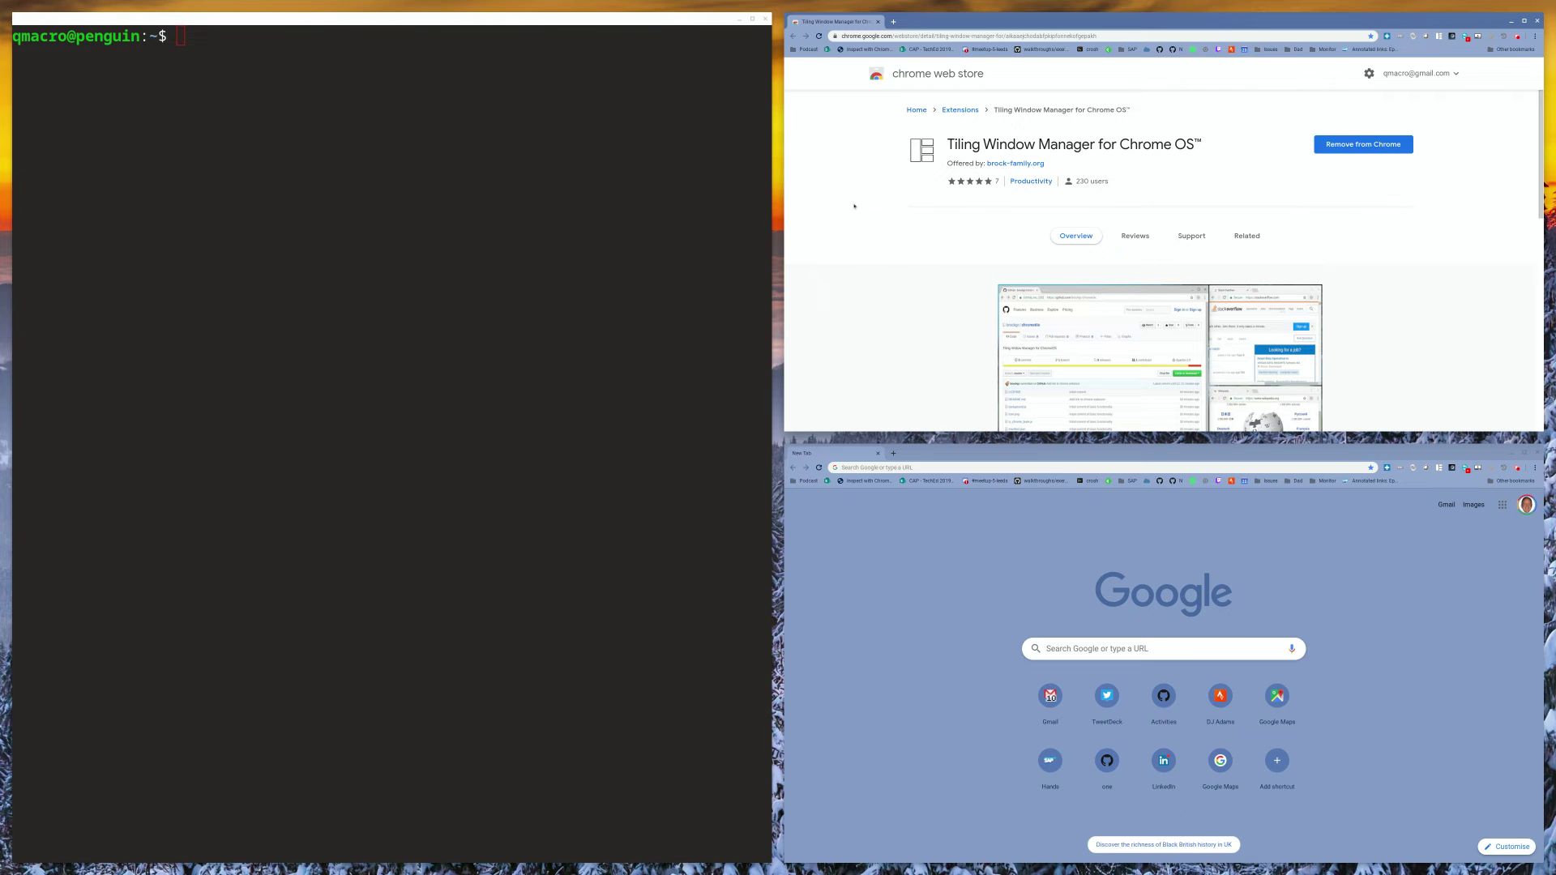
pyautogui.click(1440, 468)
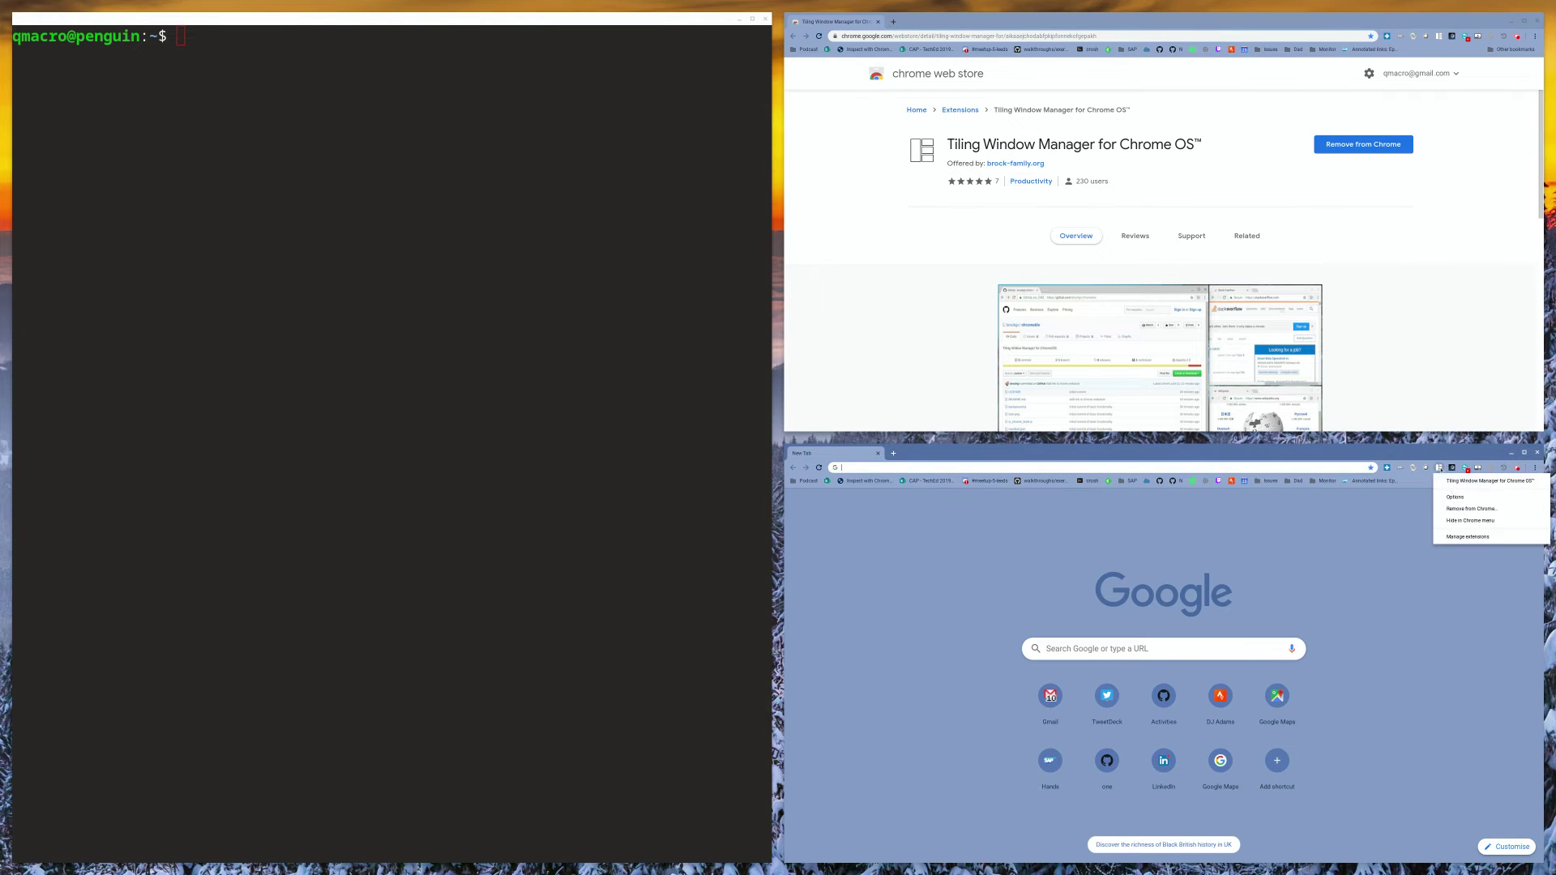
pyautogui.click(1458, 500)
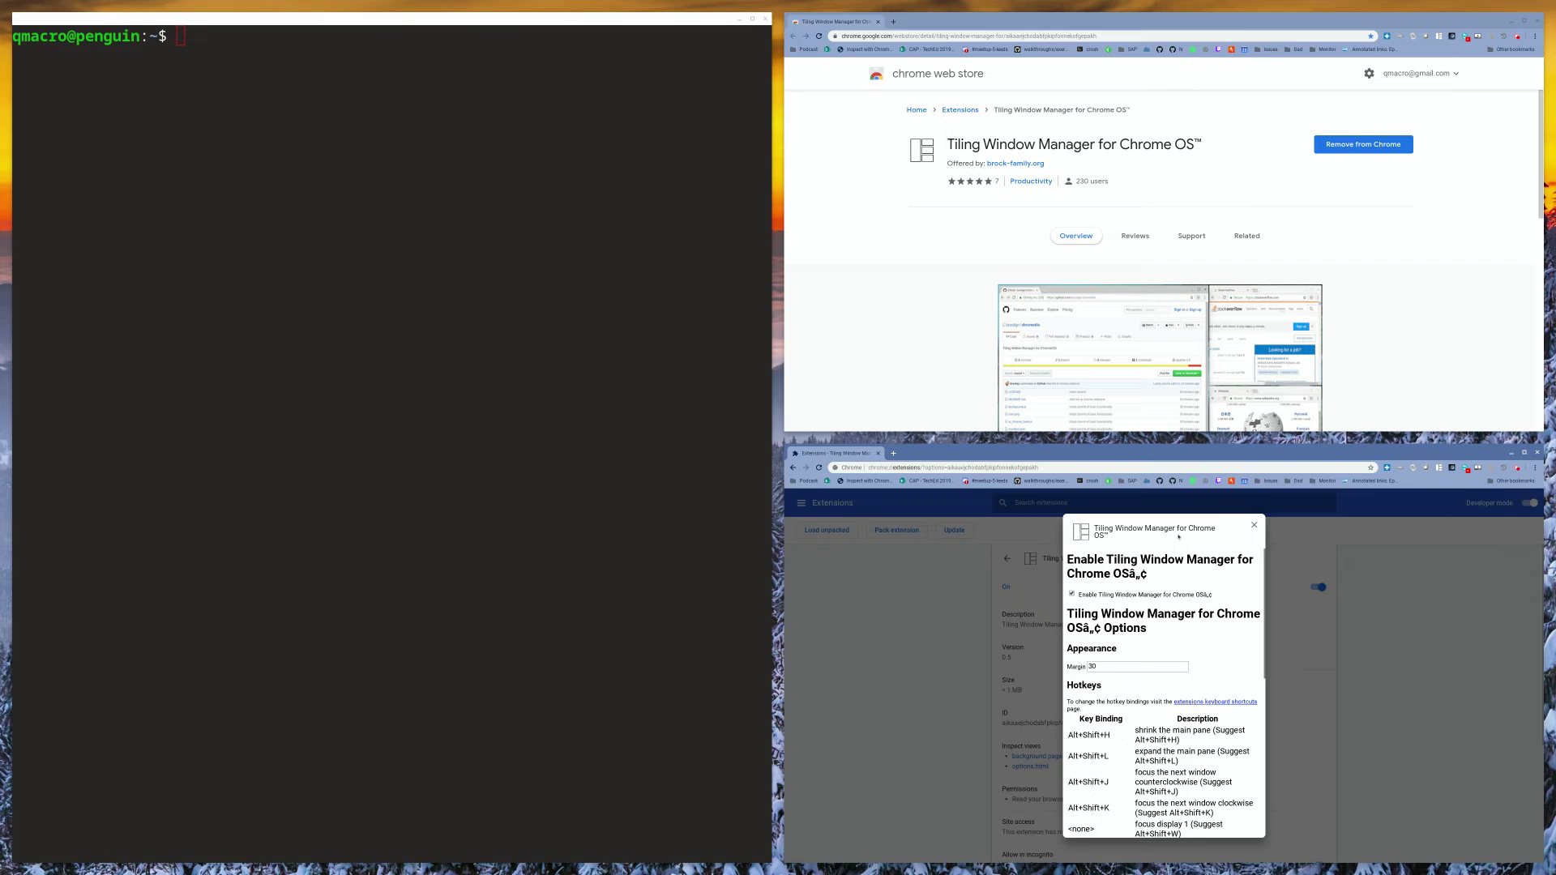
pyautogui.hotkey('alt', 'shift', 'Return')
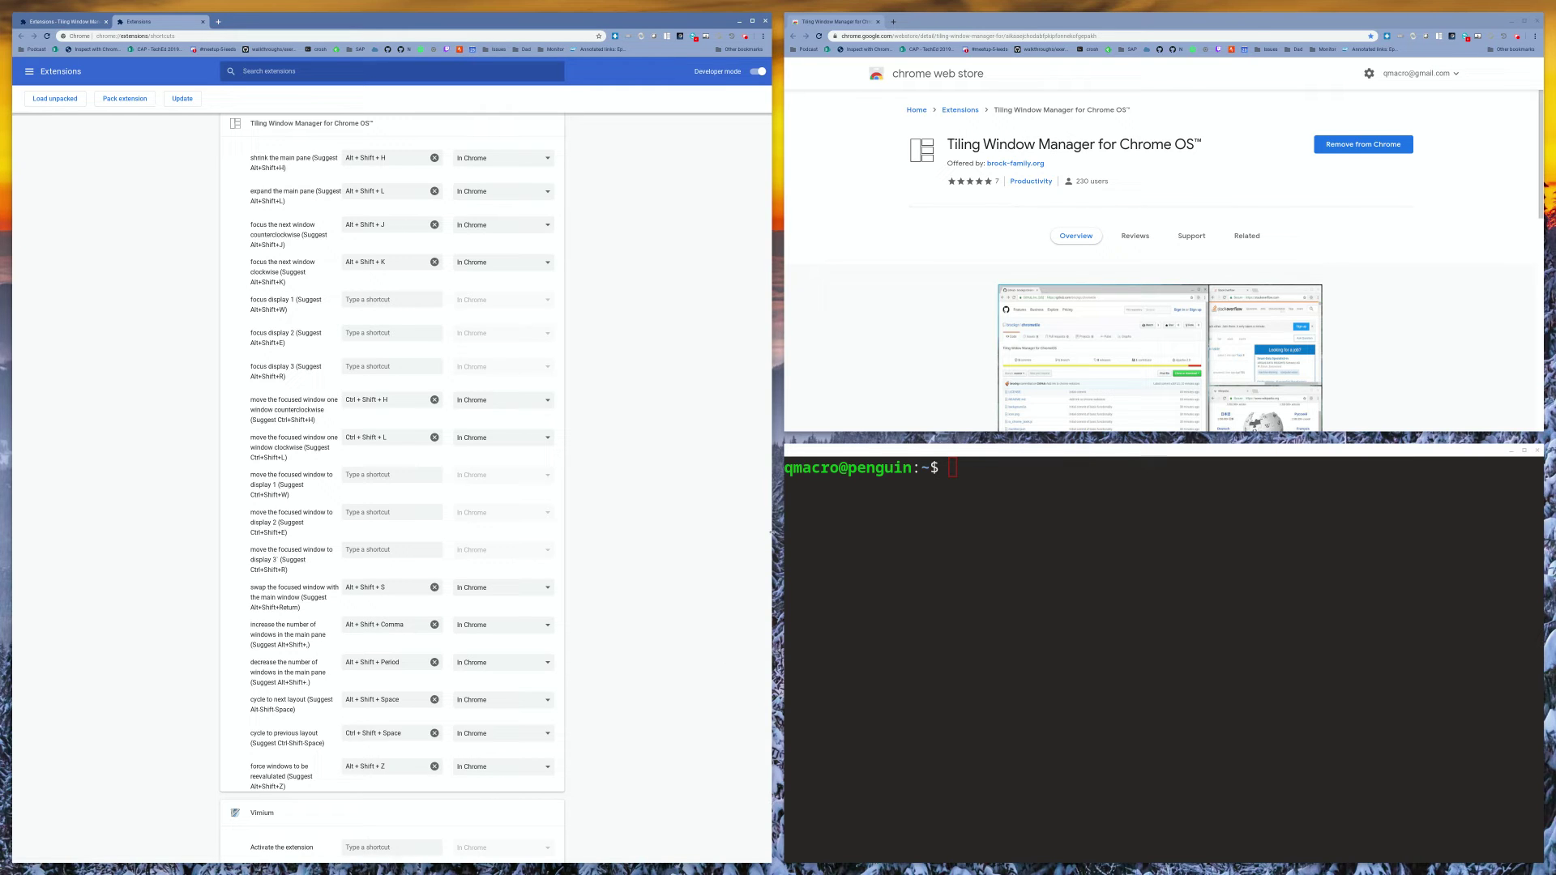
pyautogui.moveTo(786, 446); pyautogui.dragTo(942, 551)
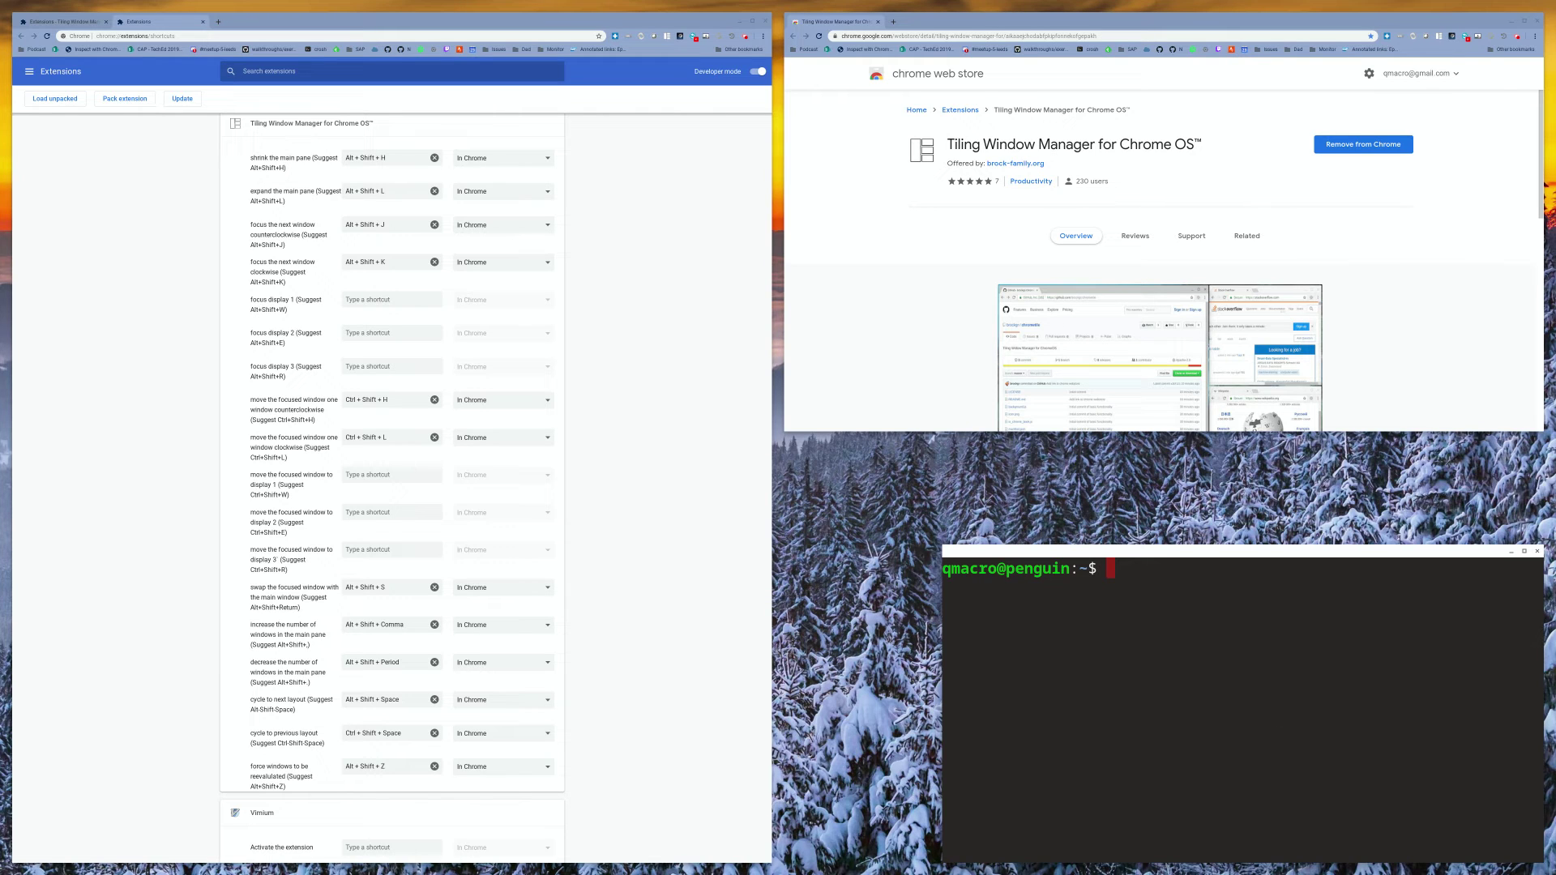
pyautogui.hotkey('alt', 'shift', 'z')
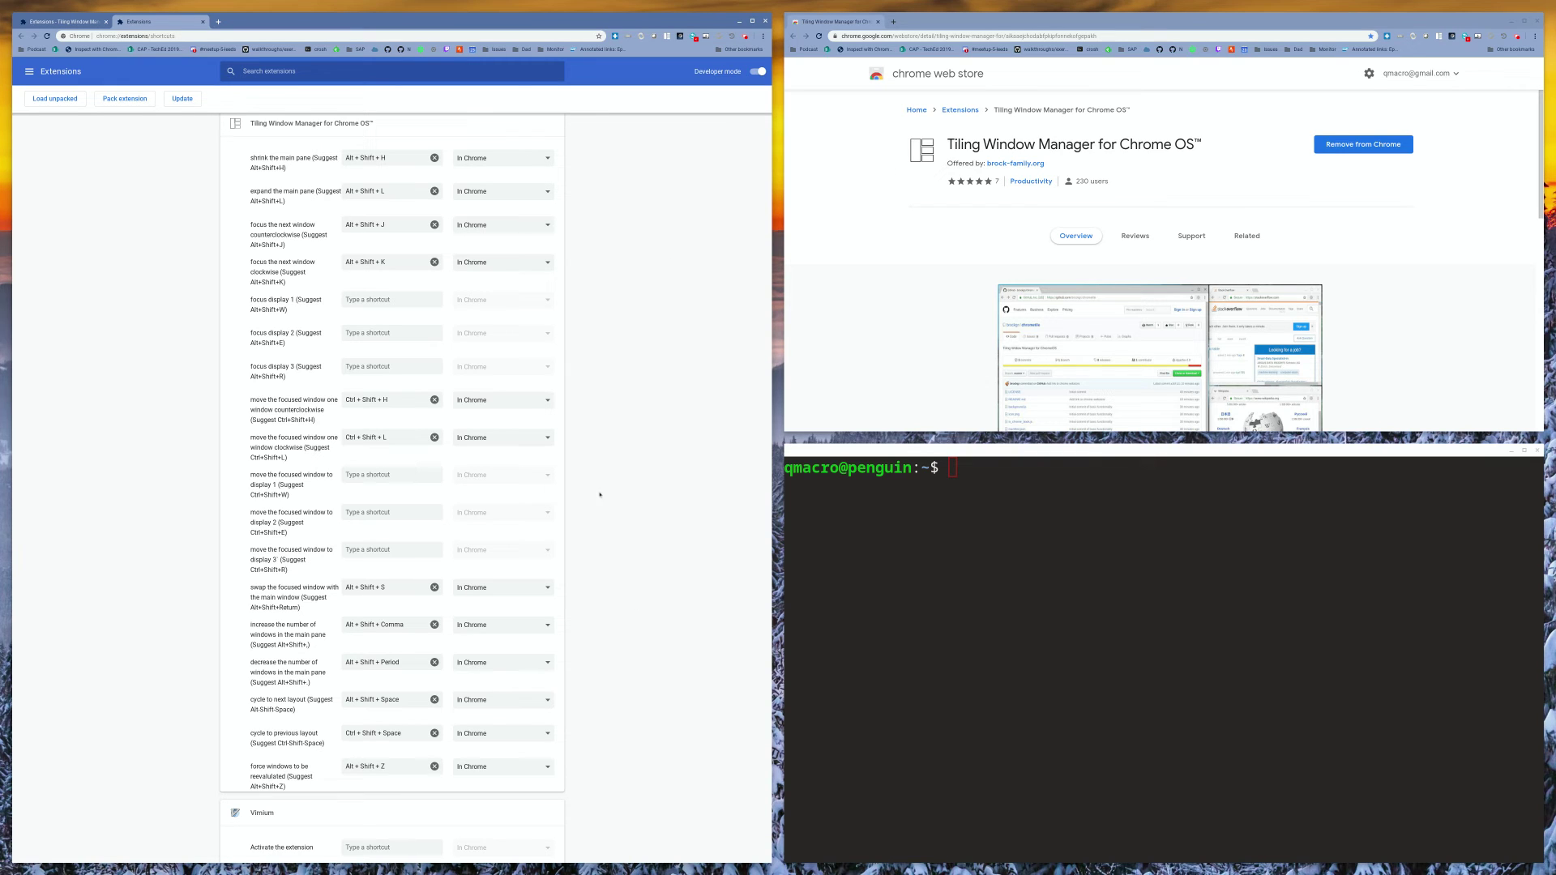
# - Open a New Tab window from the web store and cycle through the 2x2 grid and pane layouts
pyautogui.click(912, 298)
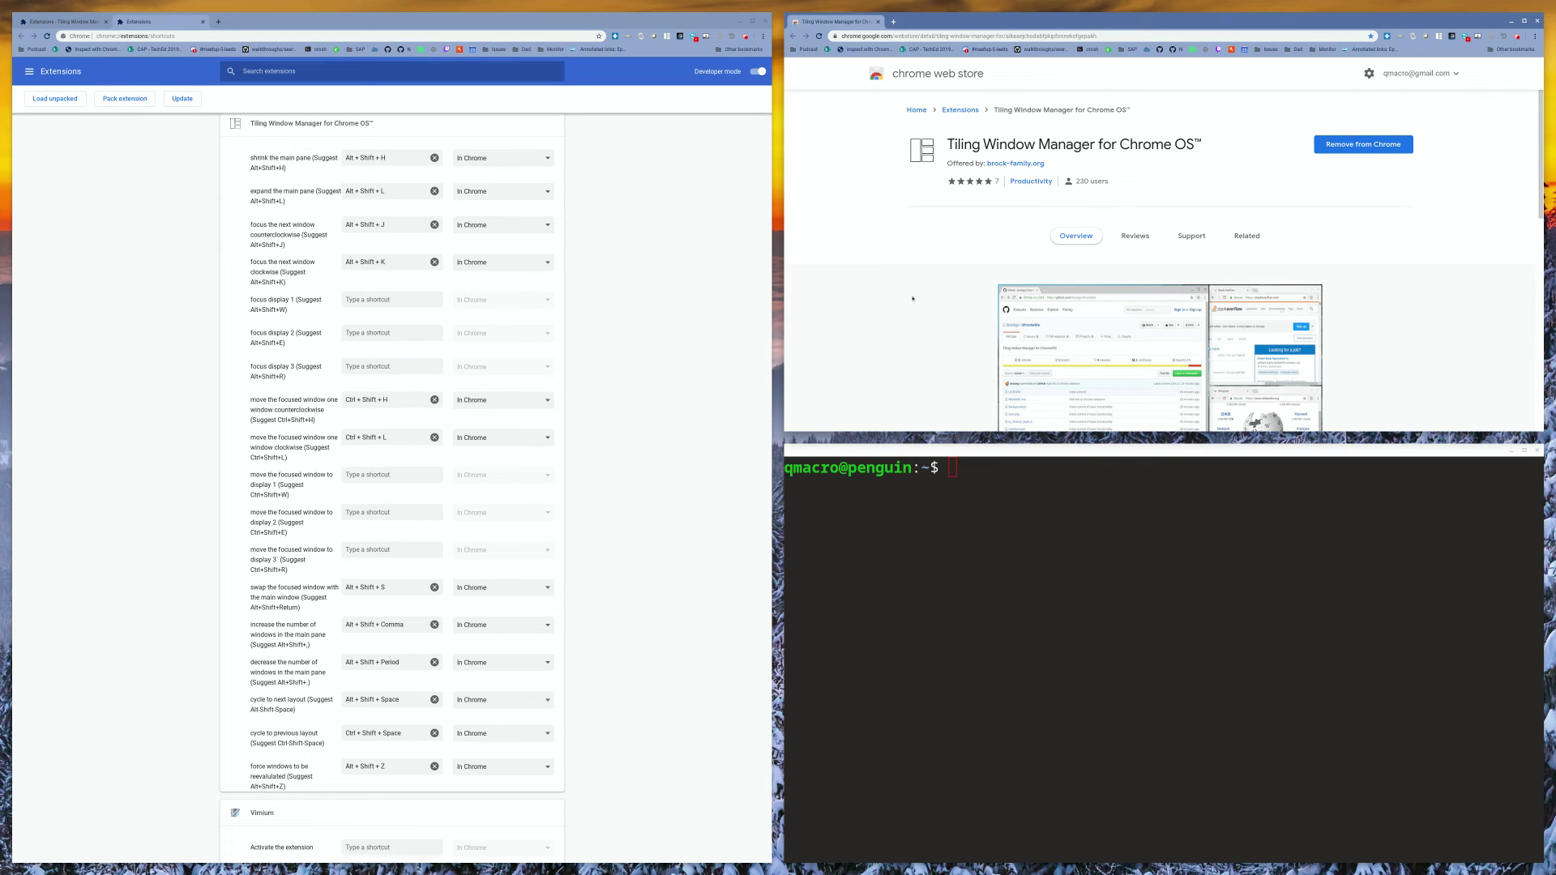
pyautogui.hotkey('ctrl', 'n')
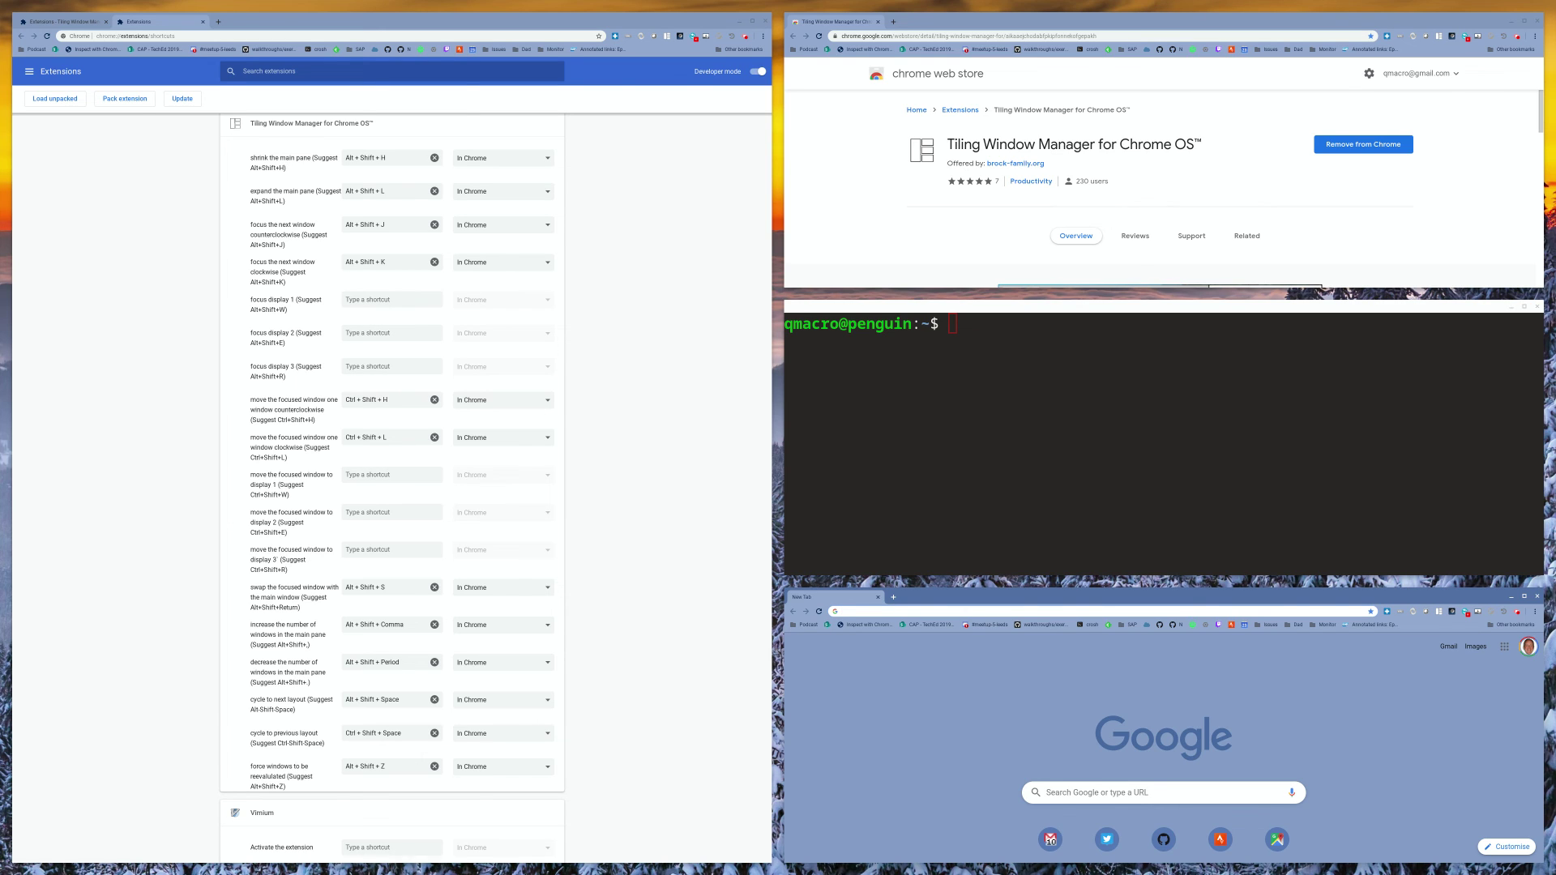
pyautogui.hotkey('alt', 'shift', 'space')
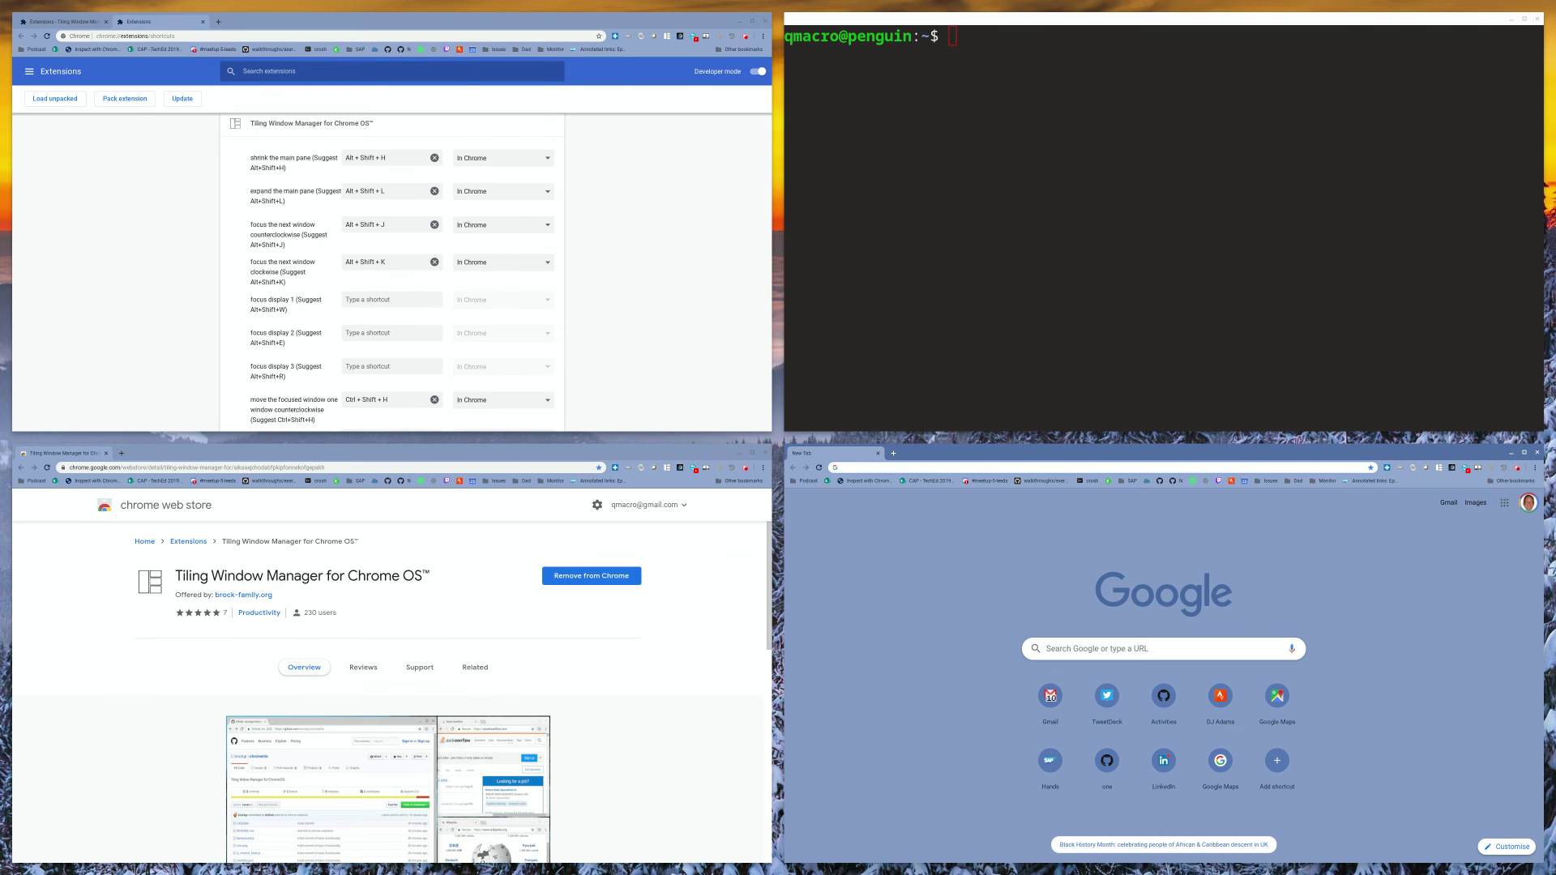
pyautogui.hotkey('alt', 'shift', 'space')
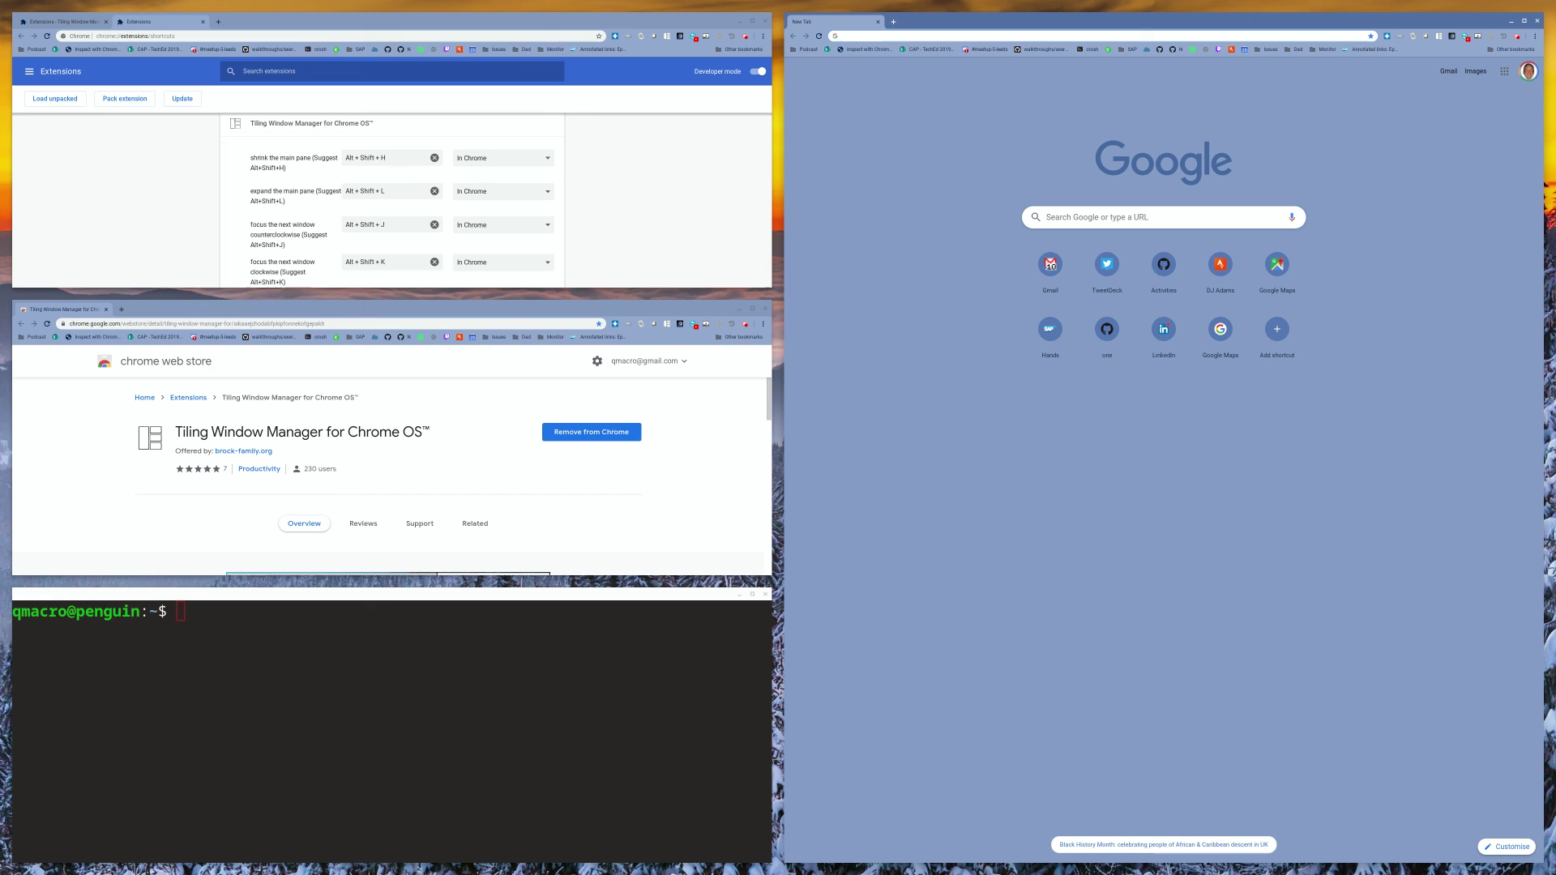
pyautogui.hotkey('alt', 'shift', 'space')
pyautogui.hotkey('alt', 'shift', 'space')
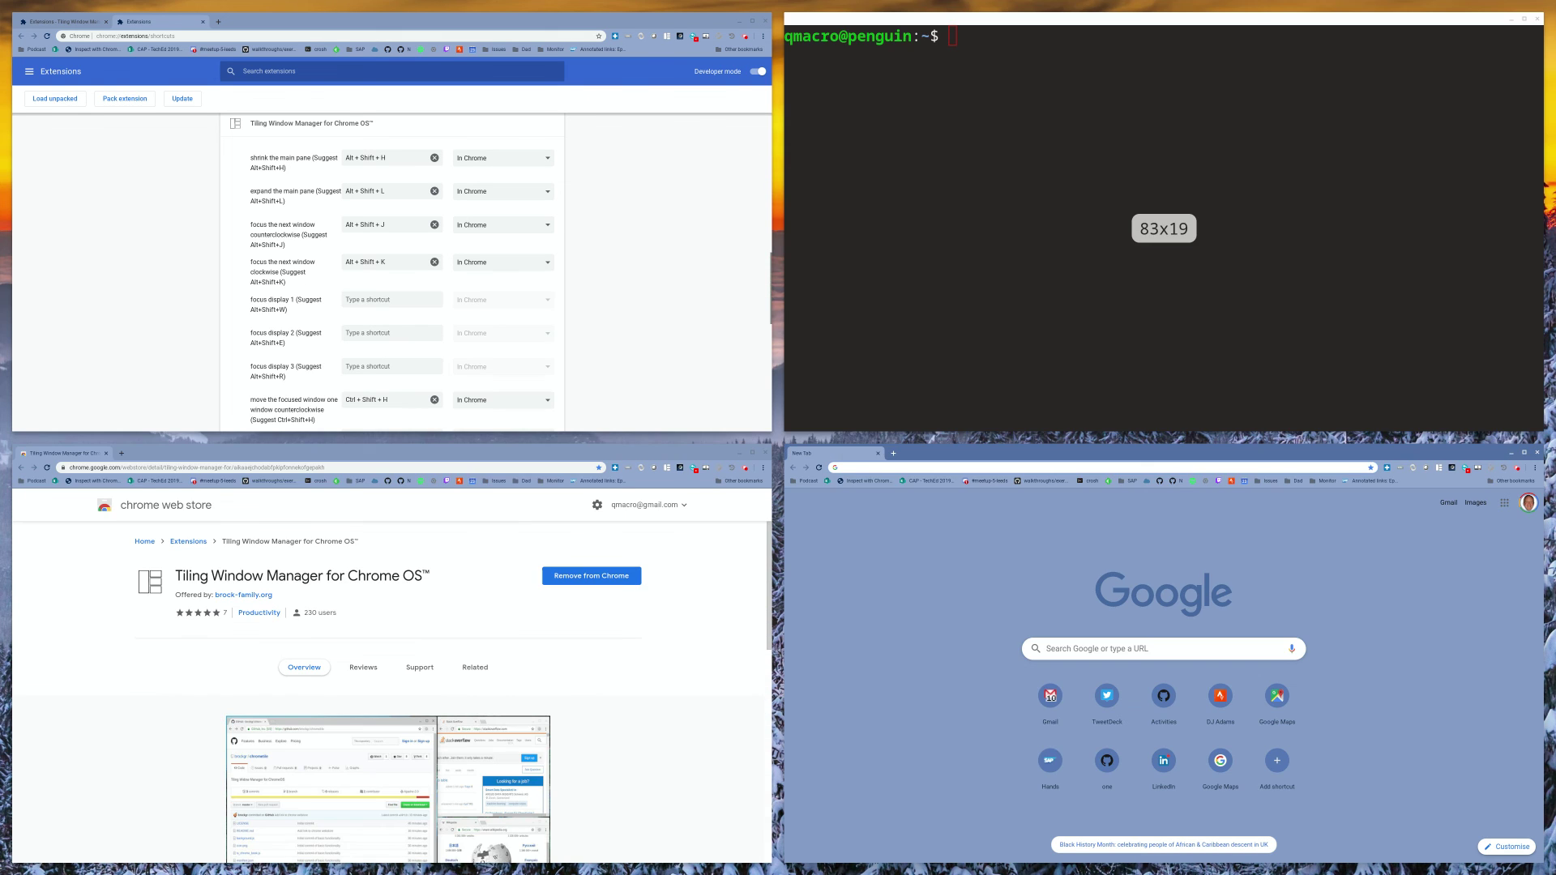